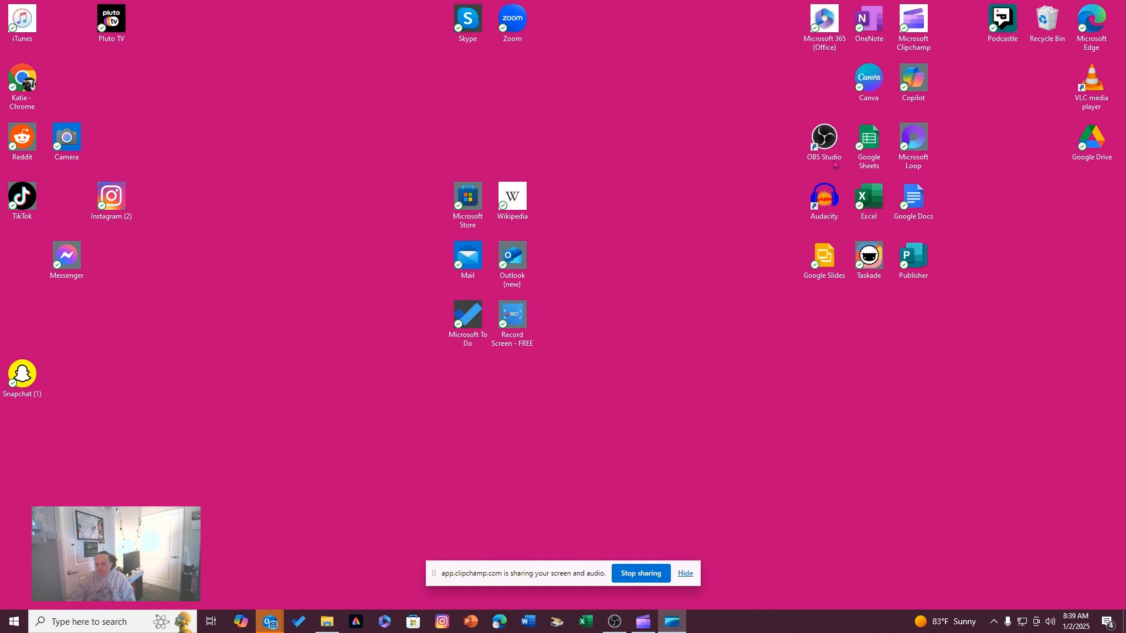
Cancel launching a second OBS Studio instance, view the already running OBS window, and minimize it
{"action": "double_click", "coordinate": [825, 141]}
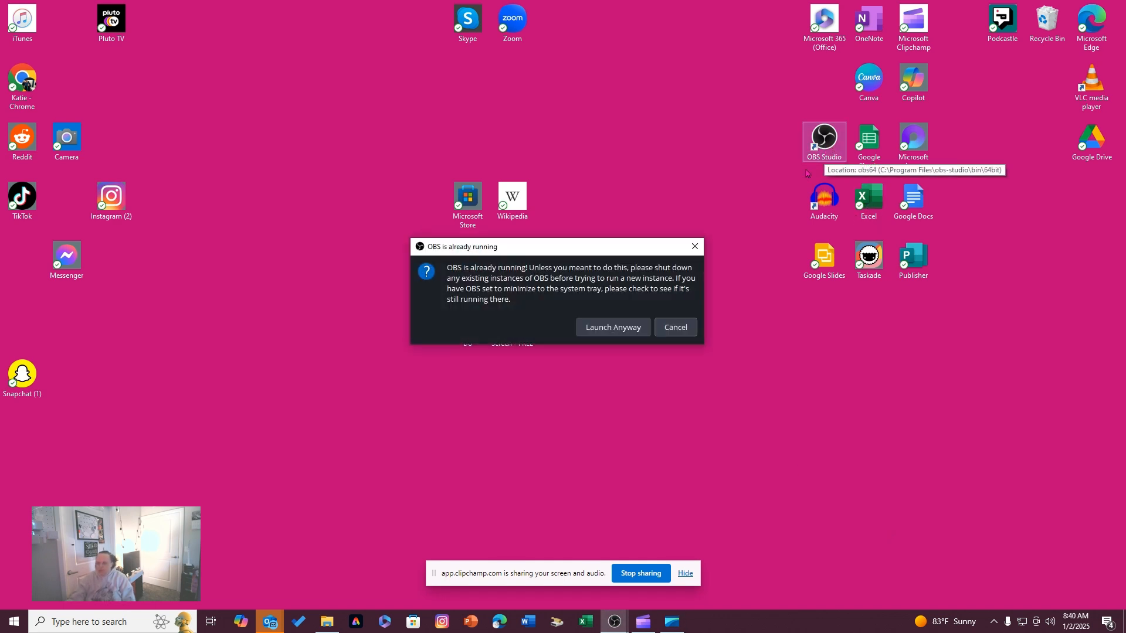
{"action": "left_click", "coordinate": [683, 335]}
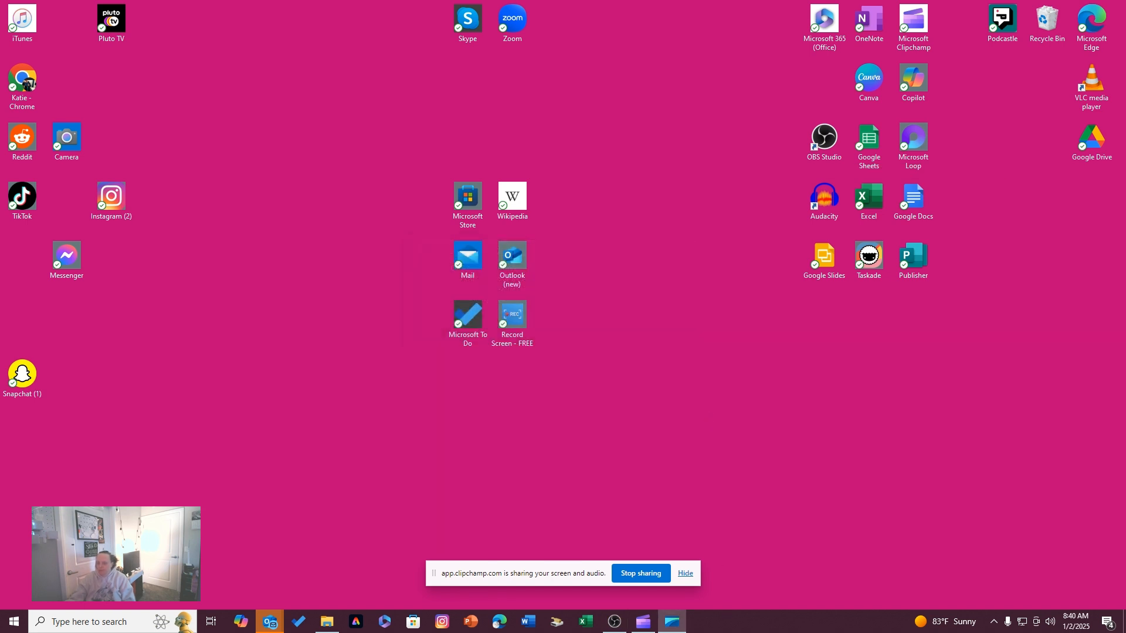
{"action": "mouse_move", "coordinate": [614, 621]}
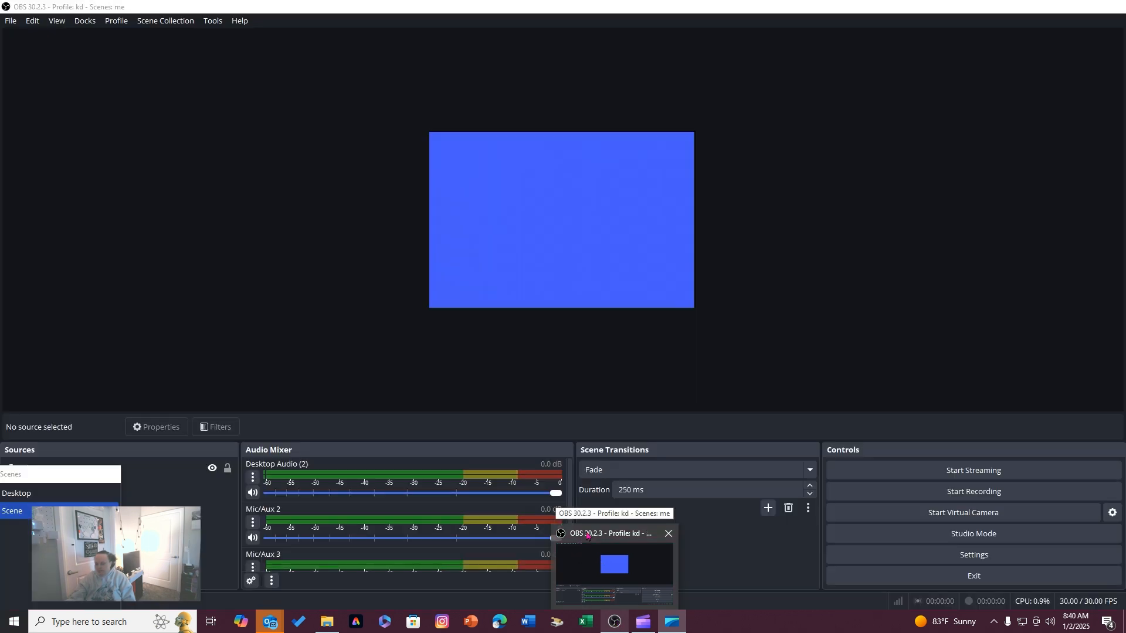
{"action": "left_click", "coordinate": [601, 529]}
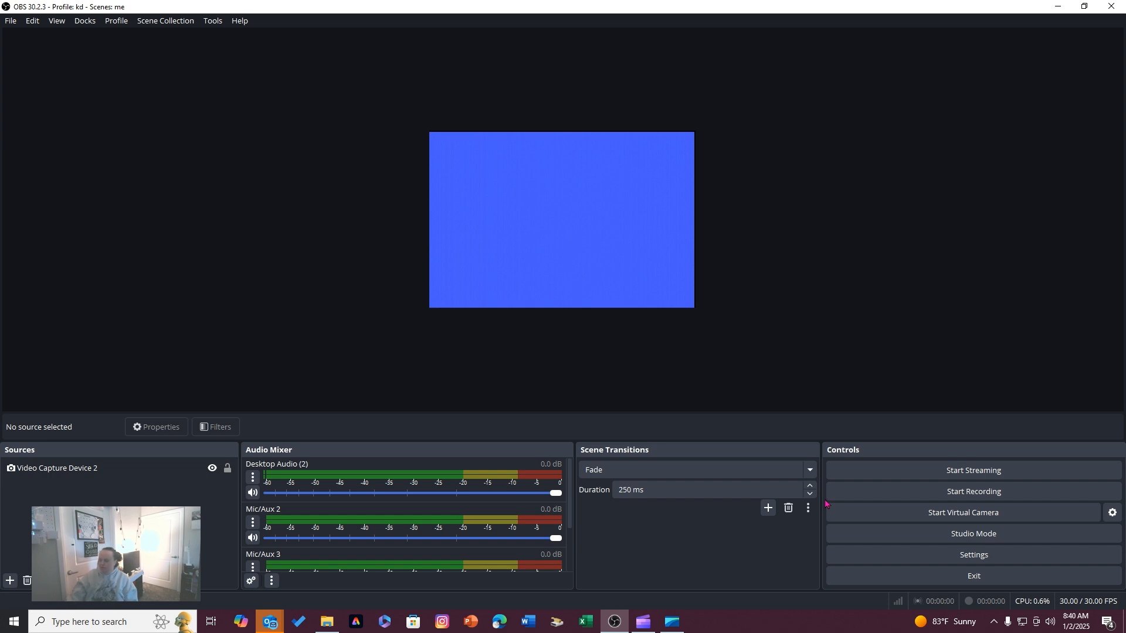
{"action": "left_click", "coordinate": [1058, 7]}
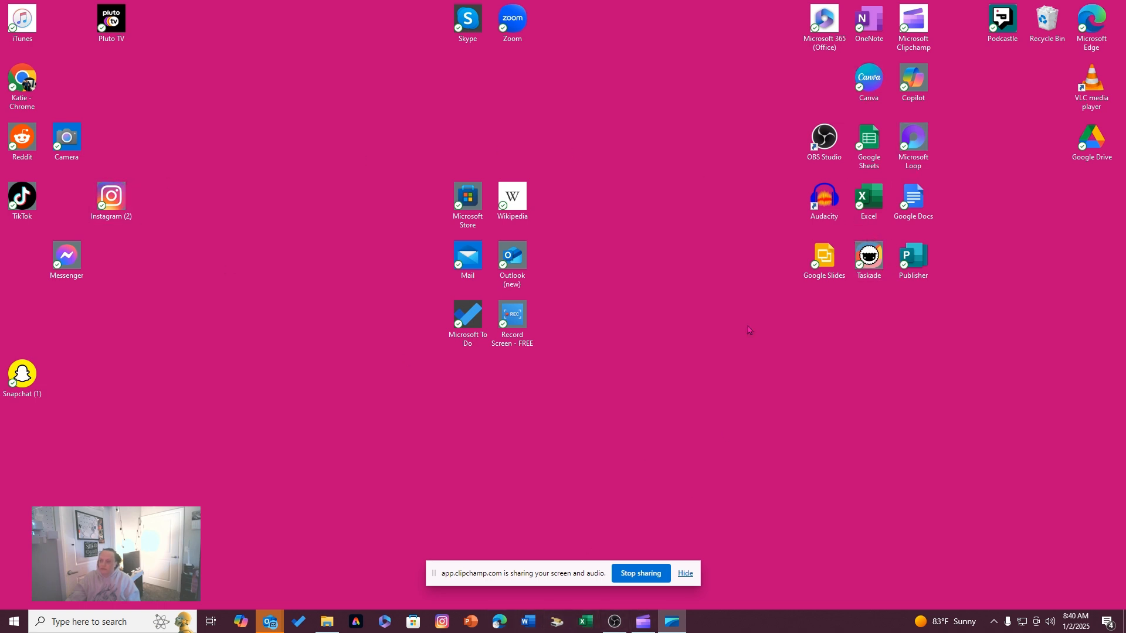
Open Chrome in a maximized window and go to obsproject.com
{"action": "double_click", "coordinate": [17, 76]}
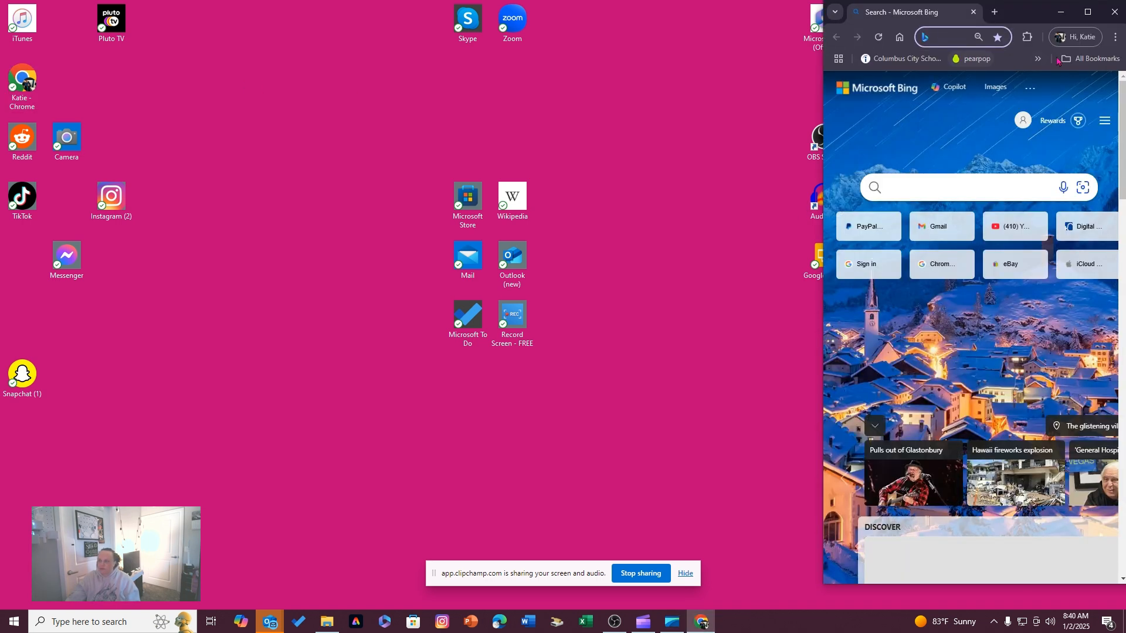
{"action": "left_click", "coordinate": [1088, 13]}
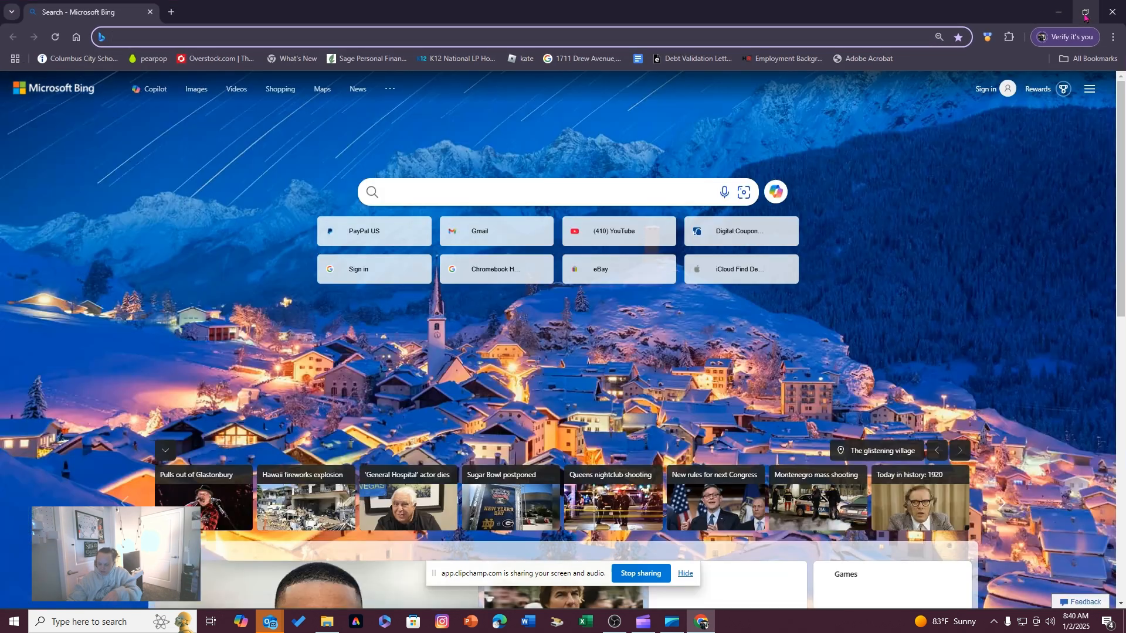
{"action": "type", "text": "obs"}
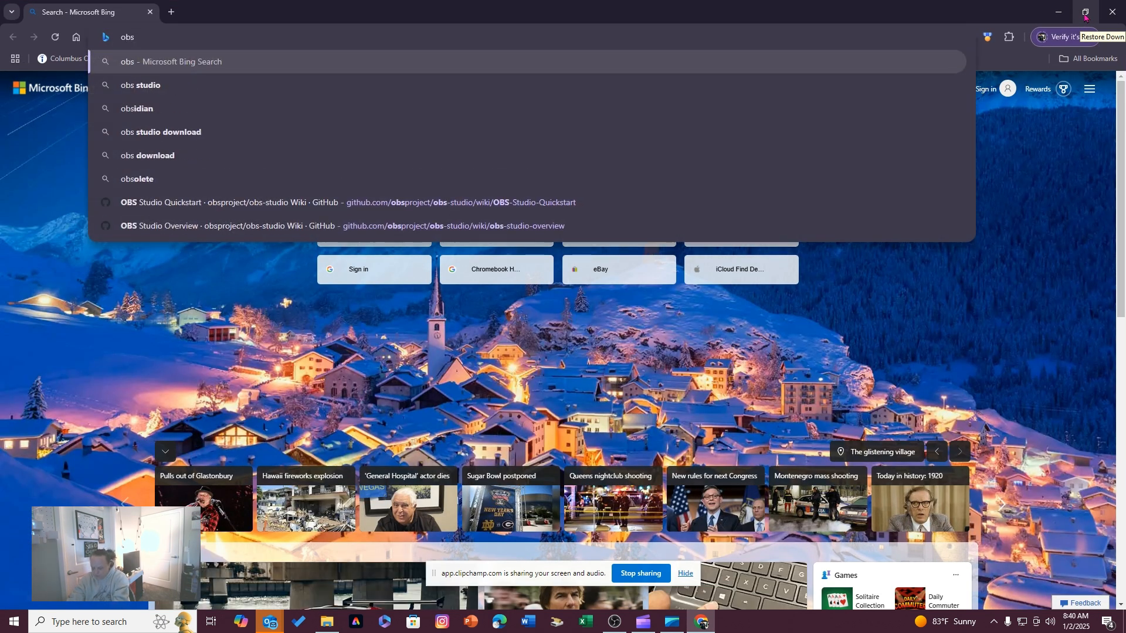
{"action": "type", "text": "proje"}
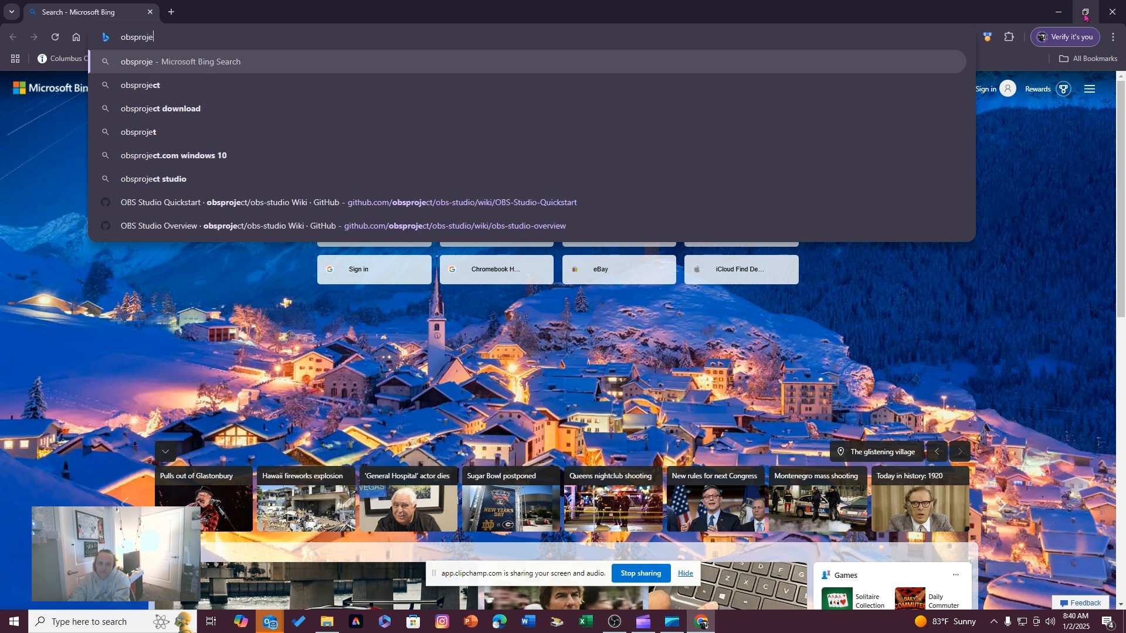
{"action": "type", "text": "ct"}
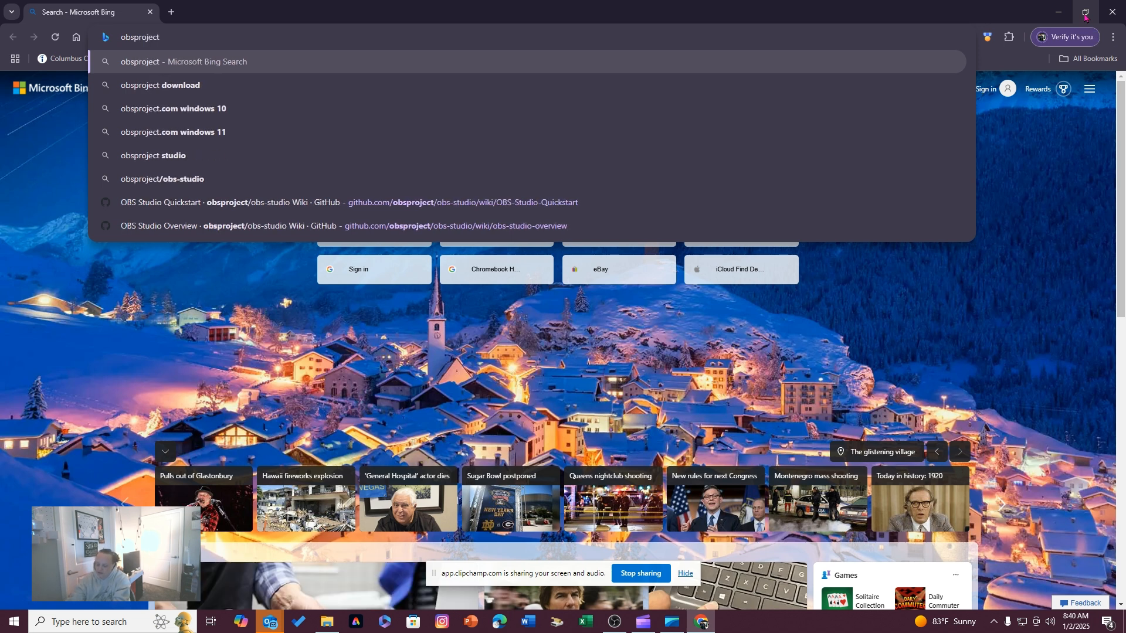
{"action": "type", "text": ".com"}
{"action": "key", "text": "Return"}
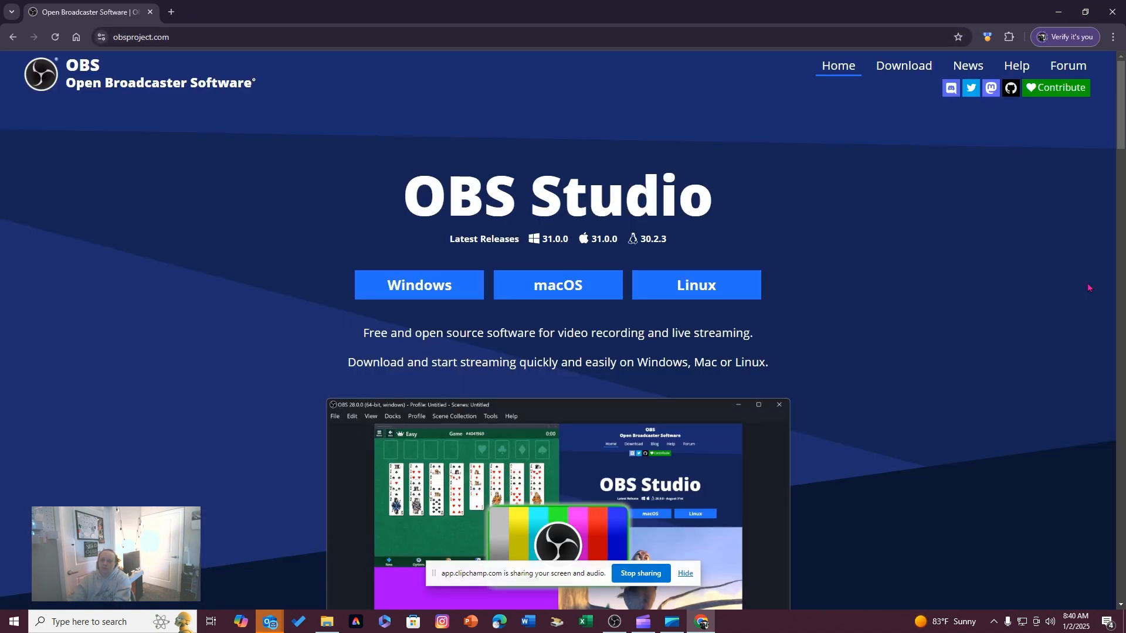
Examine the OBS Studio home page, including its sponsors, feature descriptions and download options for each operating system
{"action": "scroll", "coordinate": [145, 219], "scroll_direction": "down", "scroll_amount": 10}
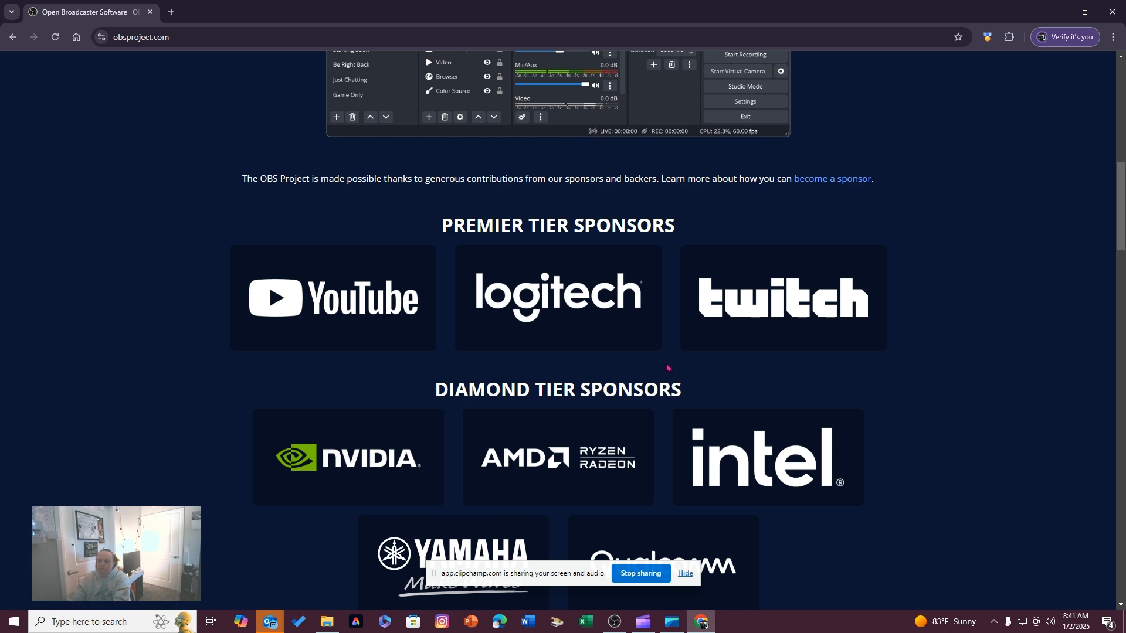
{"action": "scroll", "coordinate": [866, 312], "scroll_direction": "down", "scroll_amount": 15}
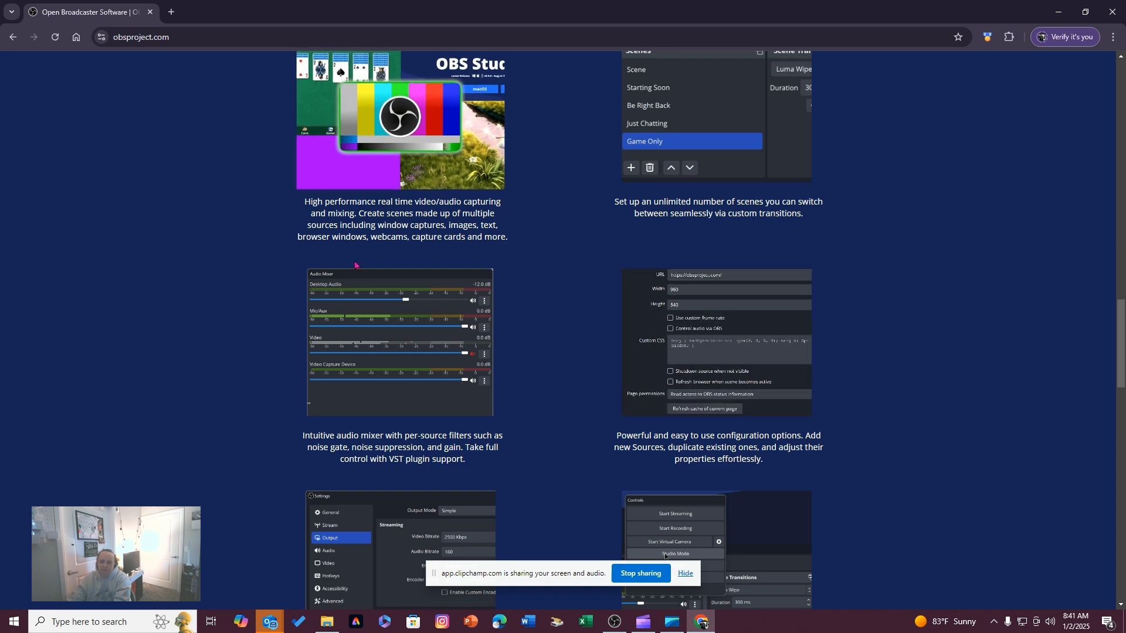
{"action": "scroll", "coordinate": [361, 275], "scroll_direction": "down", "scroll_amount": 1}
{"action": "scroll", "coordinate": [360, 275], "scroll_direction": "down", "scroll_amount": 4}
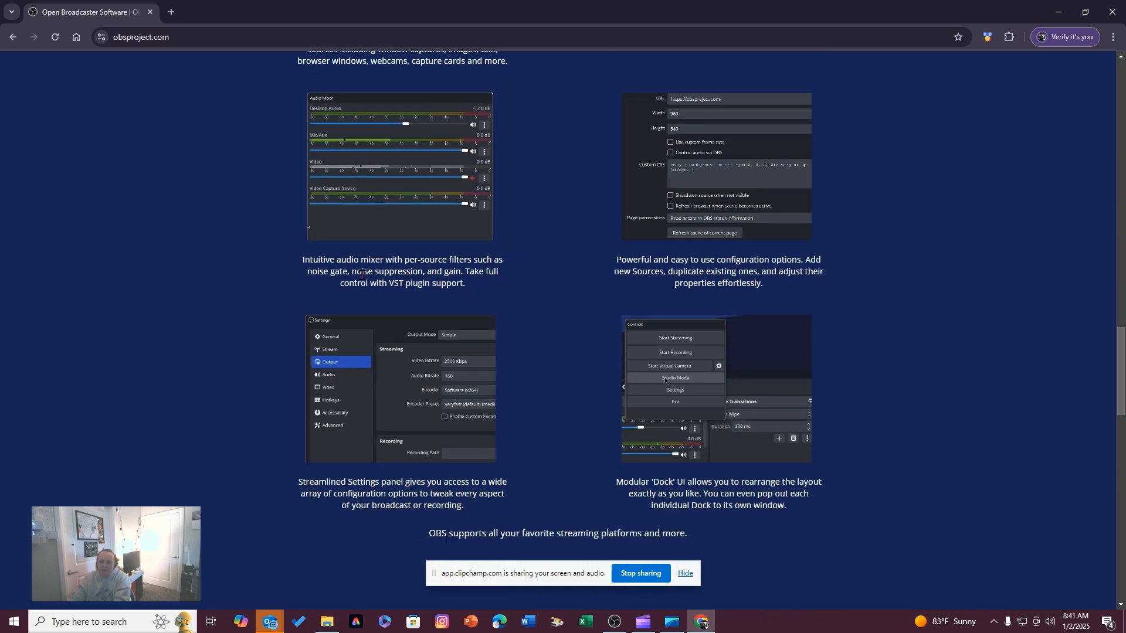
{"action": "scroll", "coordinate": [364, 279], "scroll_direction": "down", "scroll_amount": 8}
{"action": "scroll", "coordinate": [364, 279], "scroll_direction": "down", "scroll_amount": 5}
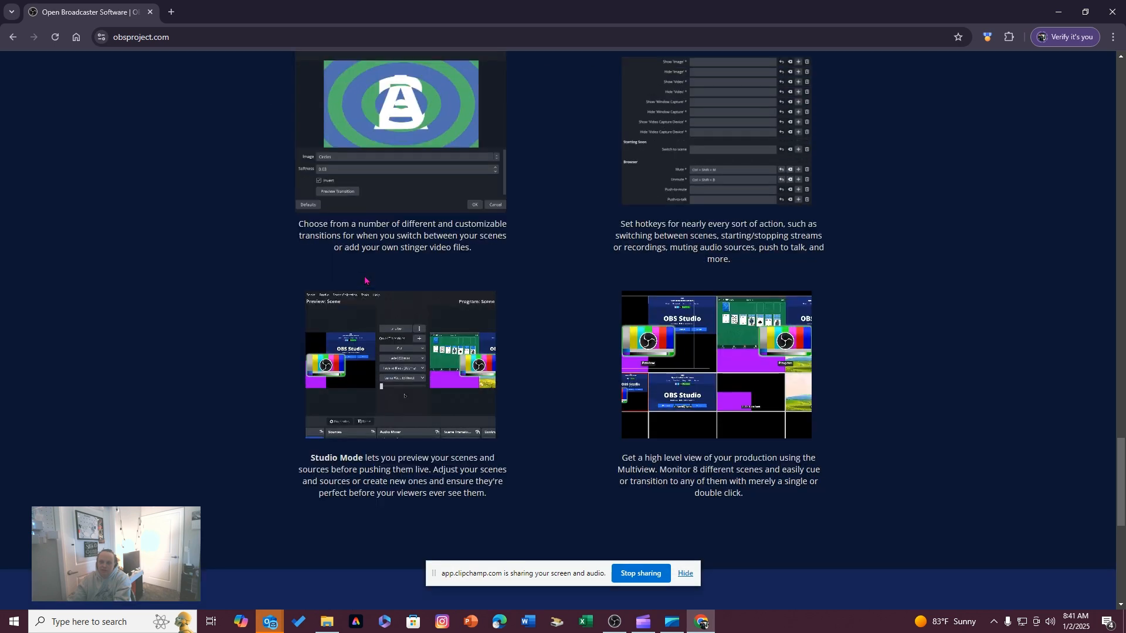
{"action": "scroll", "coordinate": [368, 277], "scroll_direction": "up", "scroll_amount": 5}
{"action": "scroll", "coordinate": [368, 278], "scroll_direction": "up", "scroll_amount": 15}
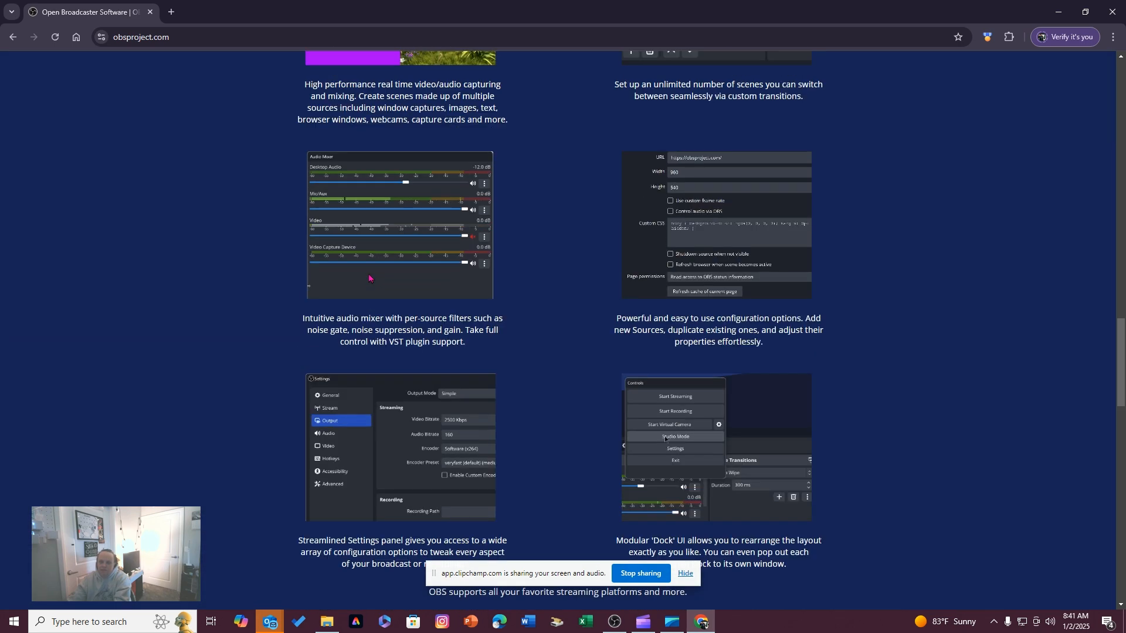
{"action": "scroll", "coordinate": [372, 278], "scroll_direction": "up", "scroll_amount": 10}
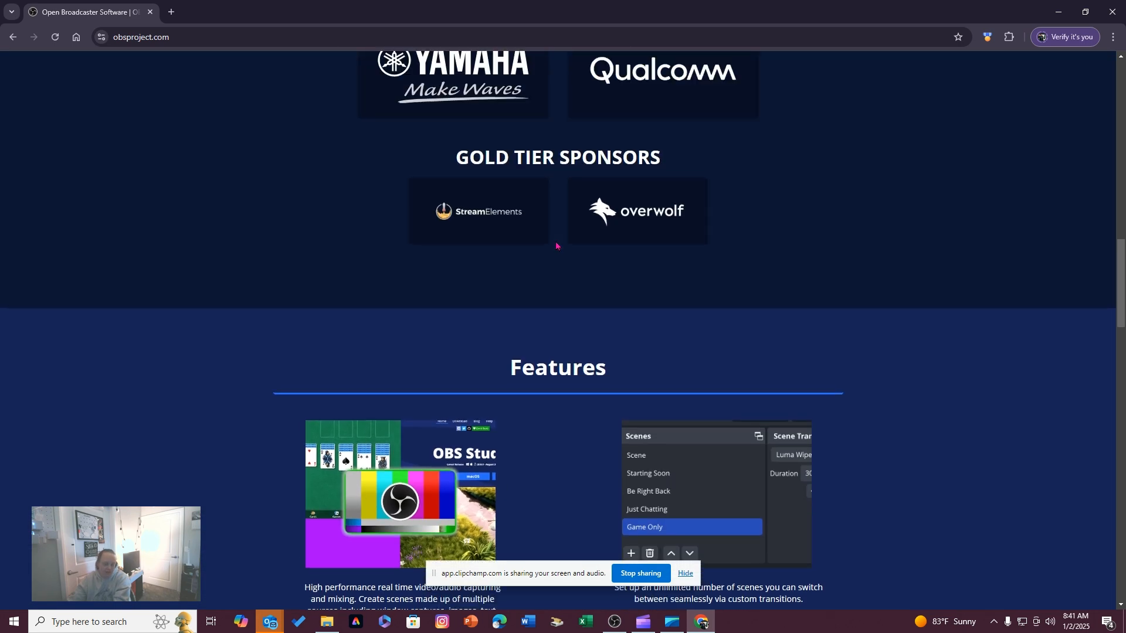
{"action": "scroll", "coordinate": [950, 286], "scroll_direction": "up", "scroll_amount": 4}
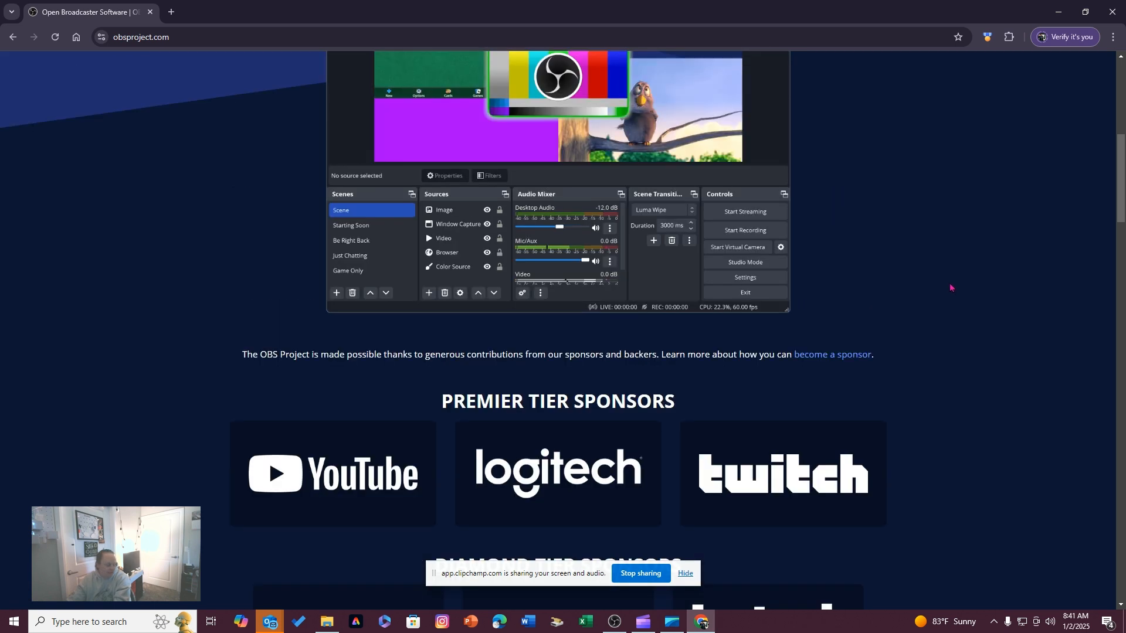
{"action": "scroll", "coordinate": [949, 287], "scroll_direction": "up", "scroll_amount": 8}
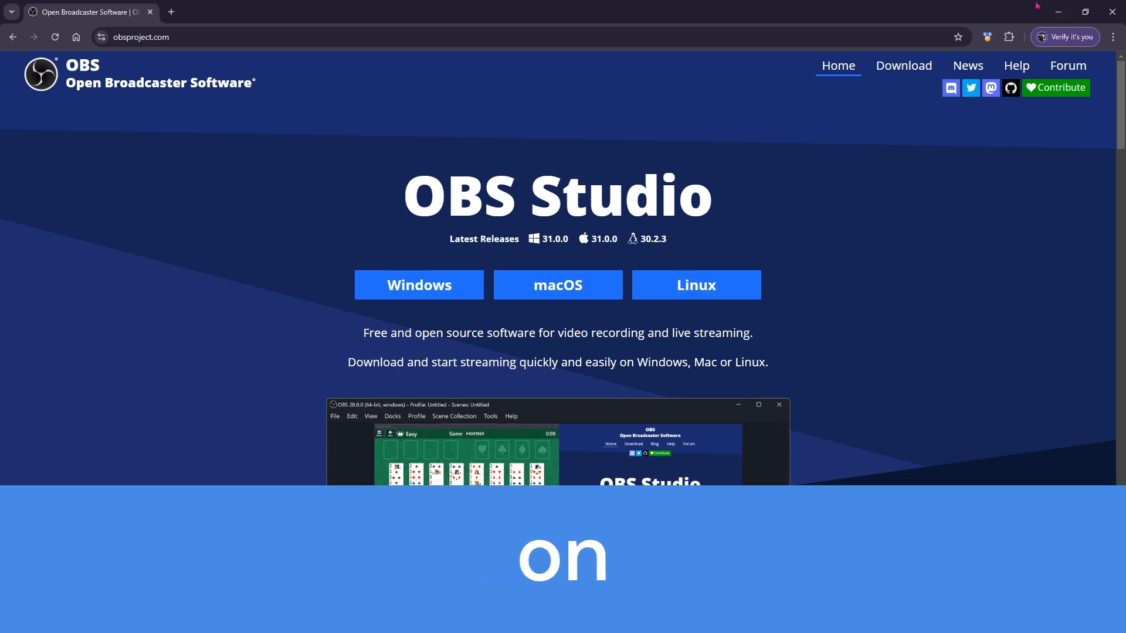
Minimize the browser, view the capture preview in OBS Studio, and minimize that window too
{"action": "left_click", "coordinate": [1058, 12]}
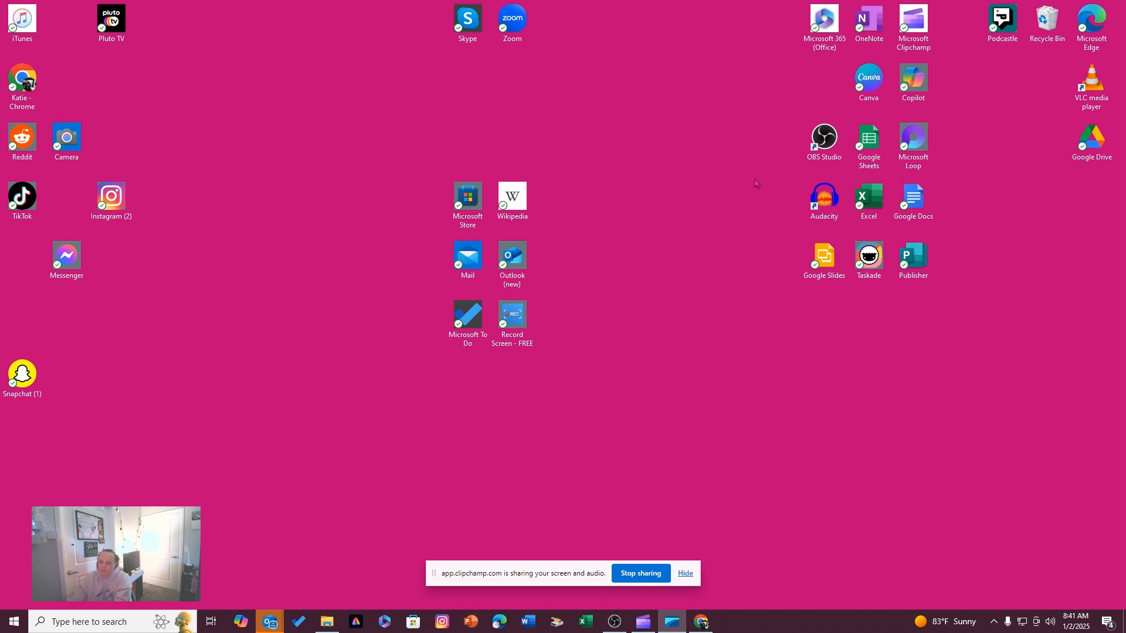
{"action": "double_click", "coordinate": [824, 141]}
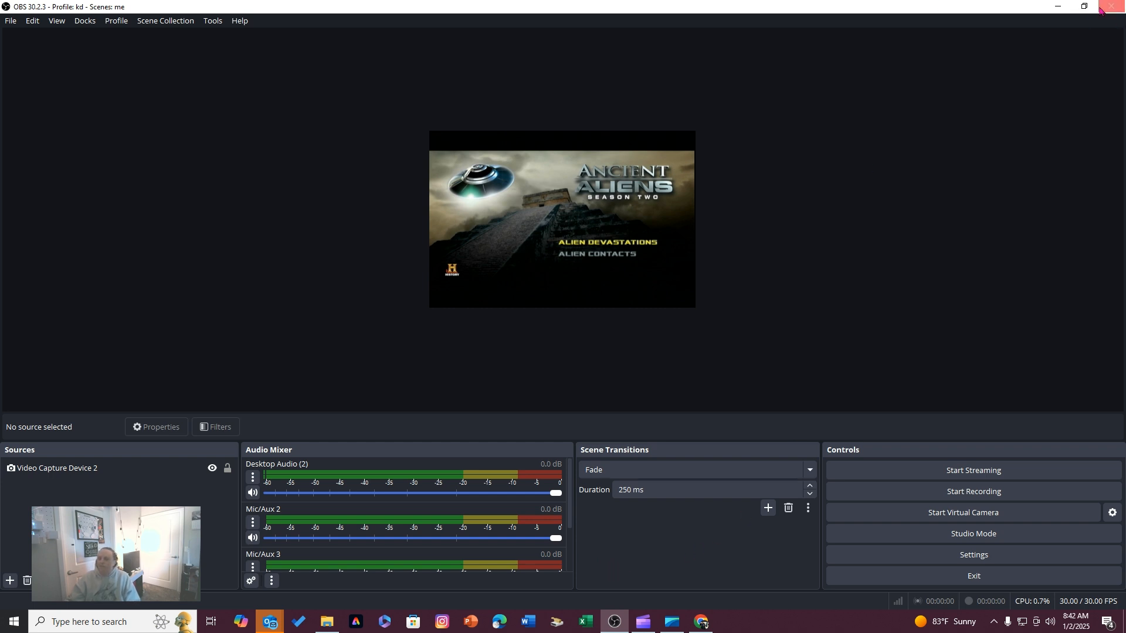
{"action": "left_click", "coordinate": [1056, 6]}
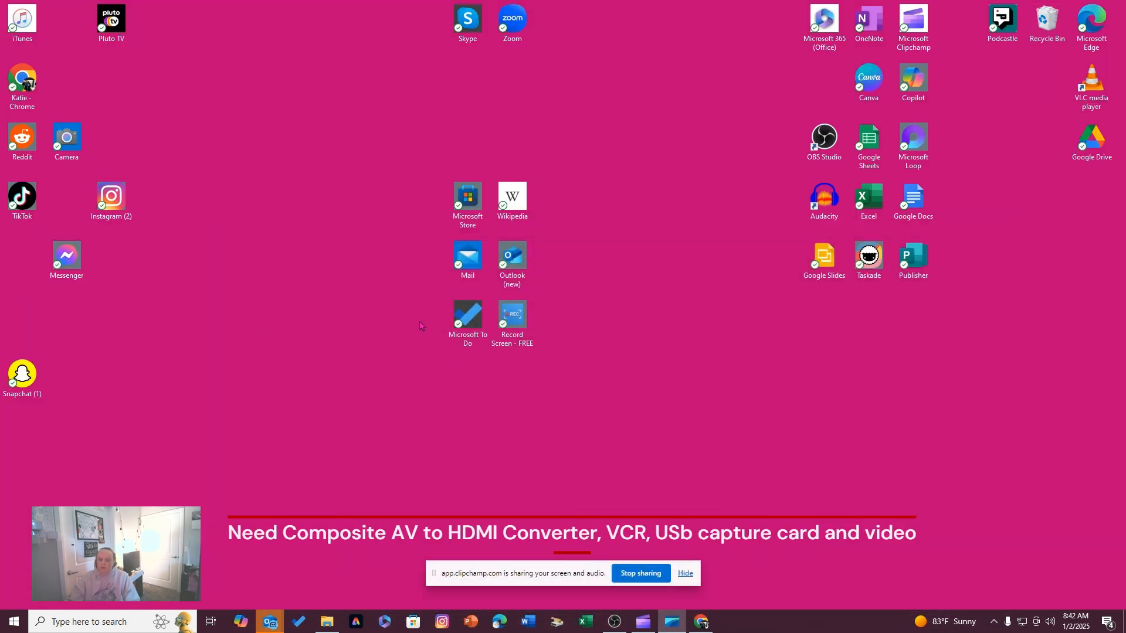
Open the My Drive folder of Google Drive (G:) in File Explorer and look through its files
{"action": "left_click", "coordinate": [328, 622]}
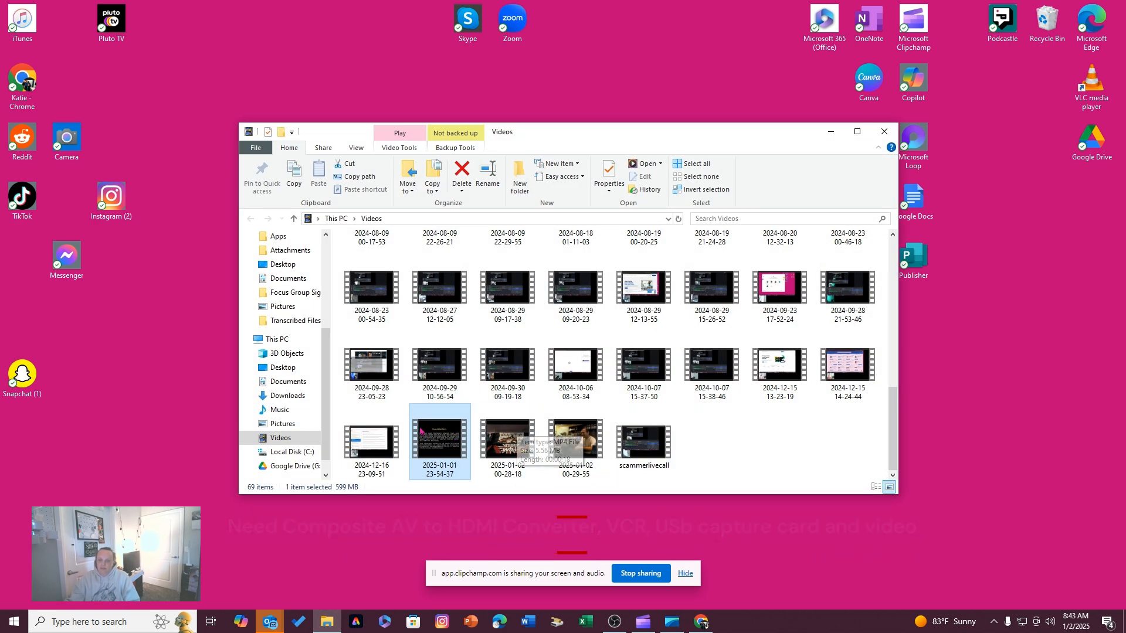
{"action": "left_click", "coordinate": [300, 469]}
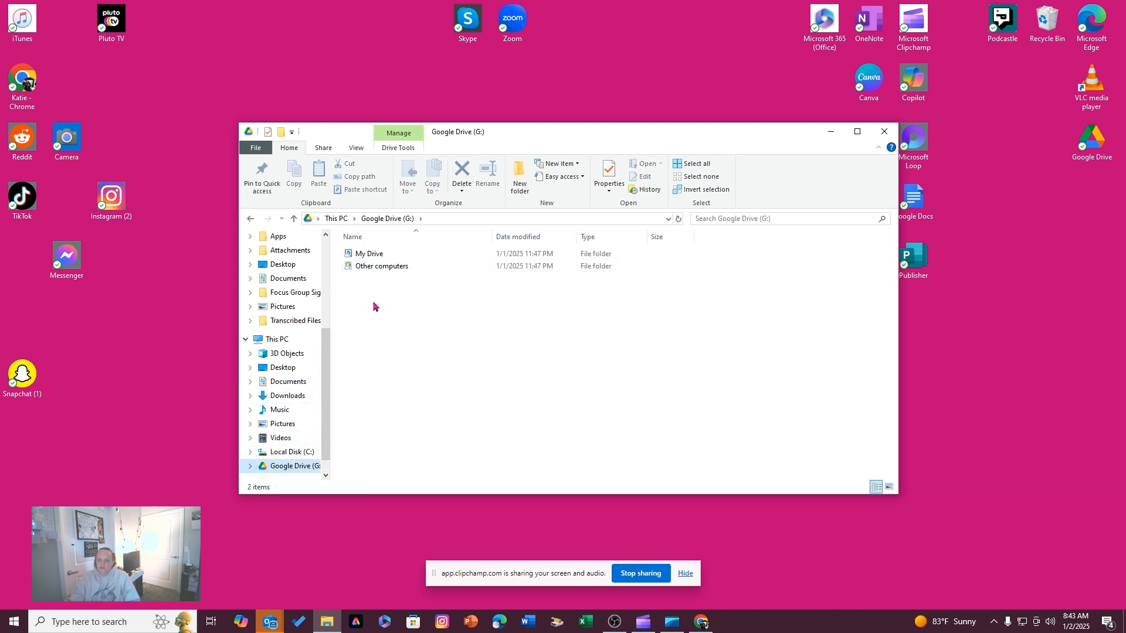
{"action": "left_click", "coordinate": [397, 257]}
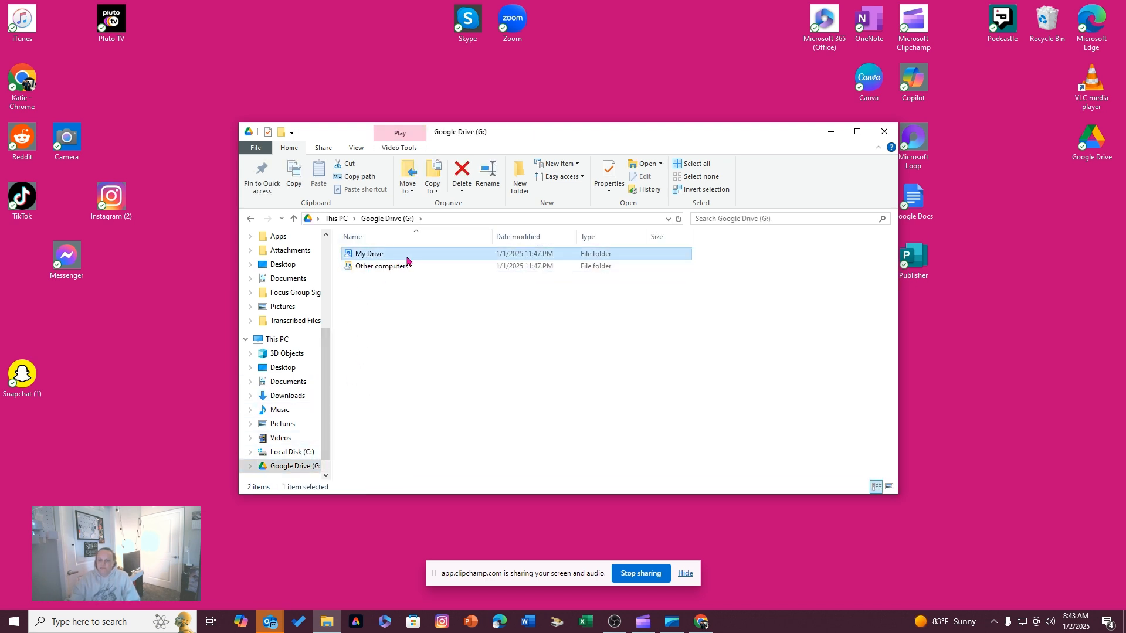
{"action": "double_click", "coordinate": [407, 261]}
{"action": "scroll", "coordinate": [698, 402], "scroll_direction": "down", "scroll_amount": 5}
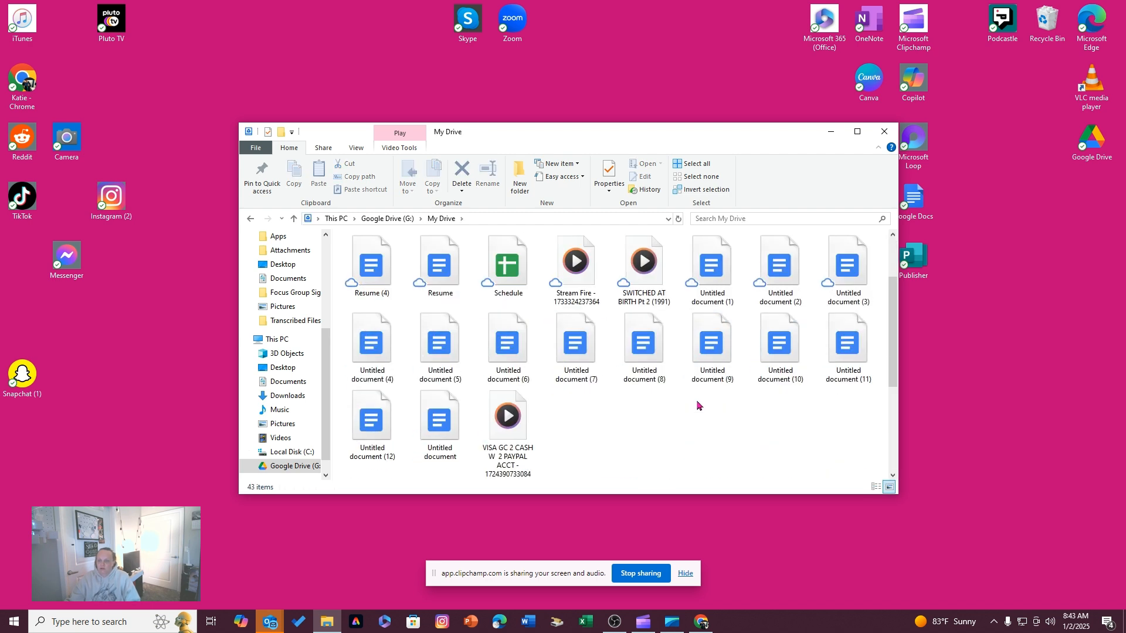
{"action": "scroll", "coordinate": [698, 404], "scroll_direction": "up", "scroll_amount": 3}
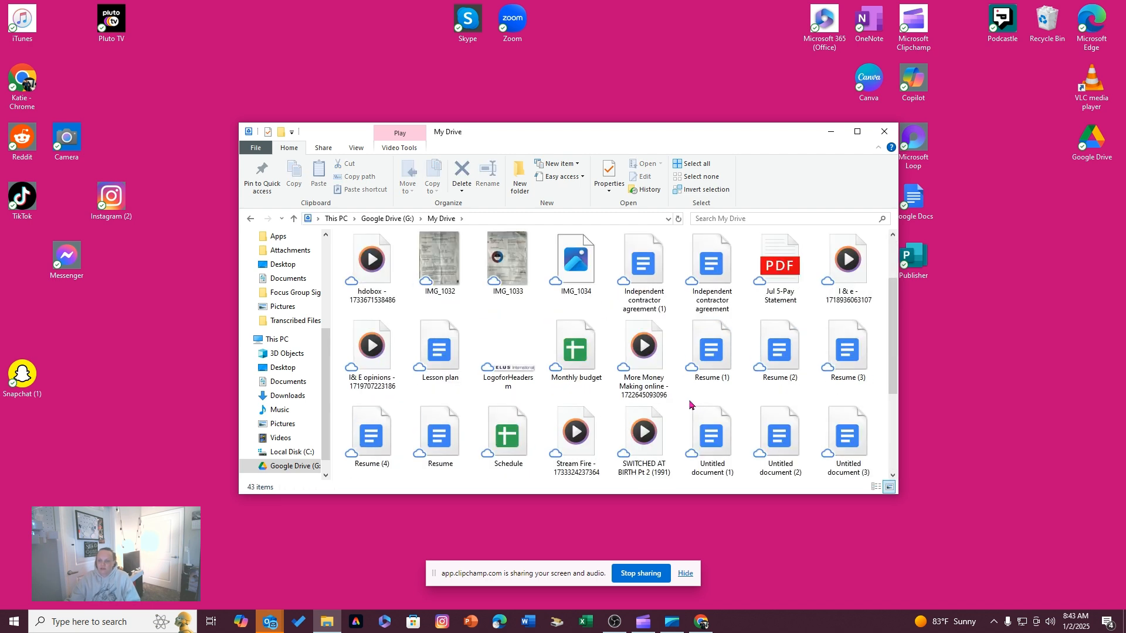
Play the SWITCHED AT BIRTH Pt 2 (1991) video, close the player, and return to the desktop
{"action": "left_click", "coordinate": [644, 432]}
{"action": "double_click", "coordinate": [645, 432]}
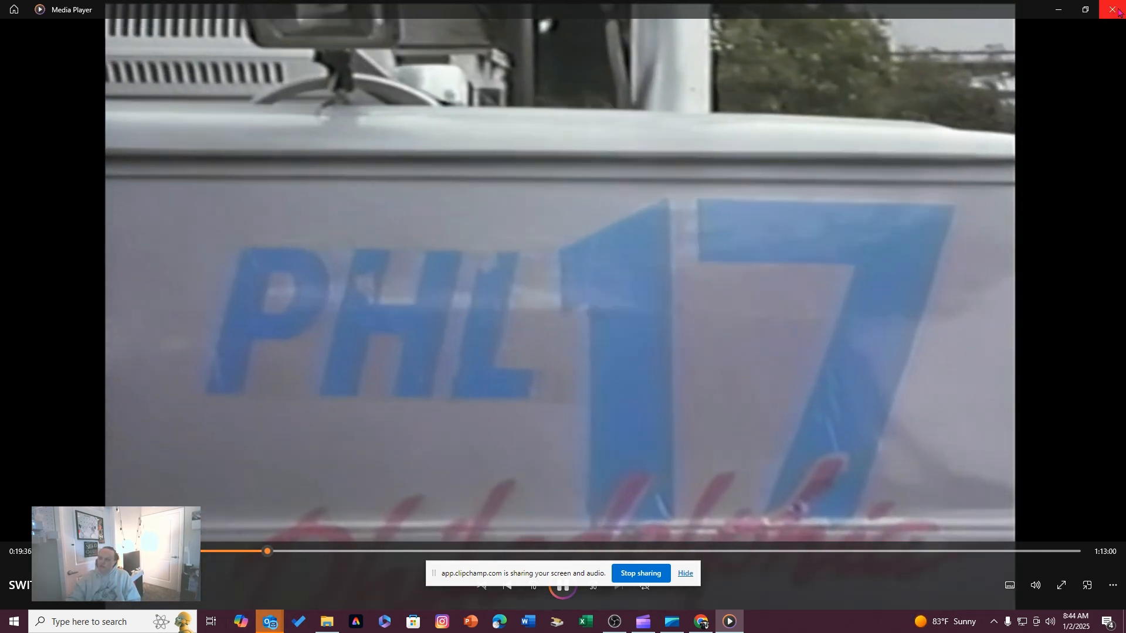
{"action": "left_click", "coordinate": [1118, 12]}
{"action": "key", "text": "super+d"}
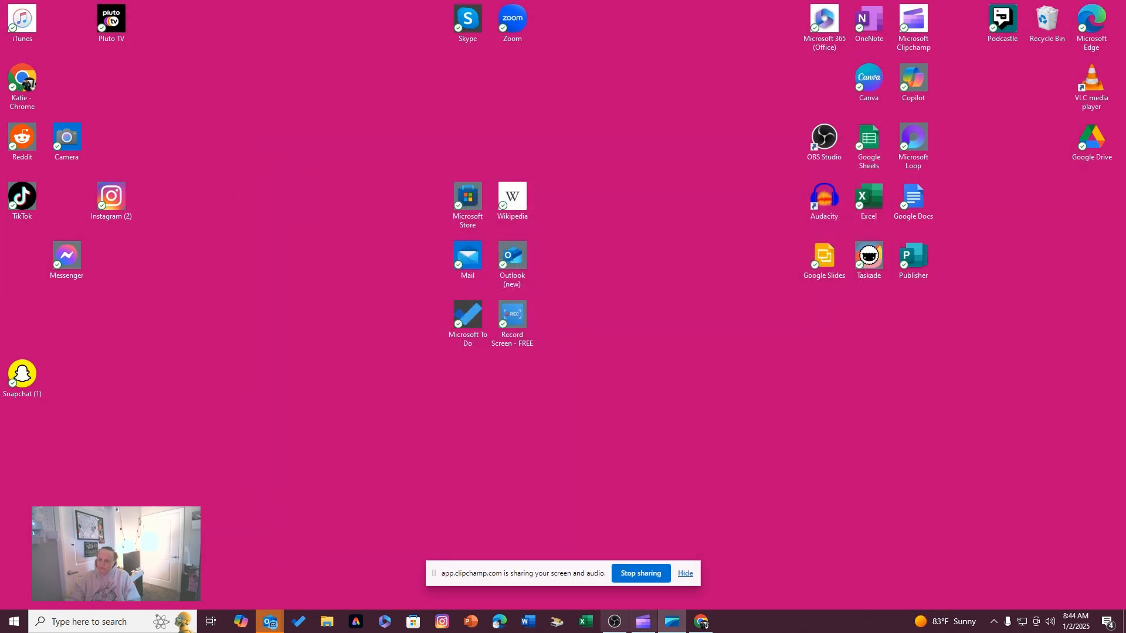
Switch to OBS Studio and start recording the video capture source
{"action": "left_click", "coordinate": [615, 621]}
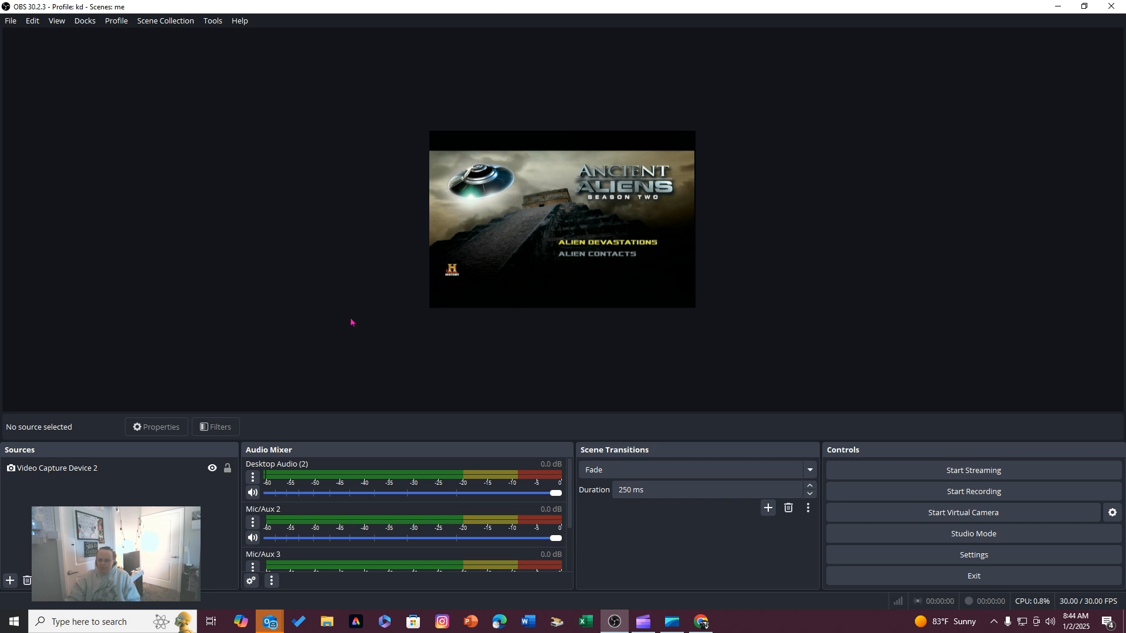
{"action": "left_click", "coordinate": [968, 498]}
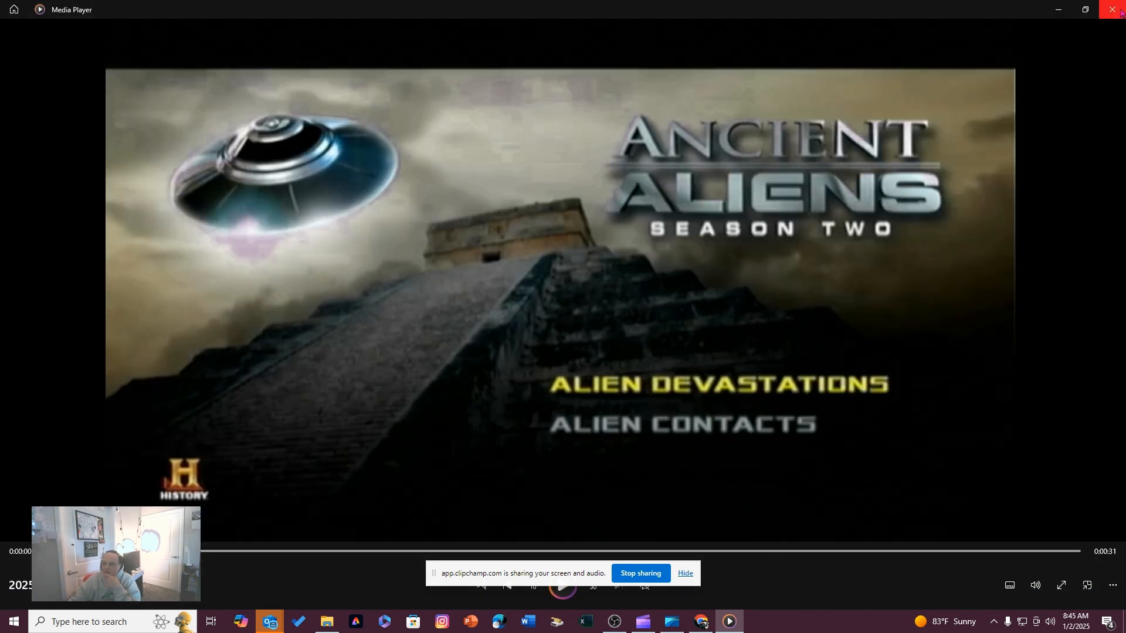
Minimize the Media Player window and switch to OBS Studio
{"action": "left_click", "coordinate": [1057, 14]}
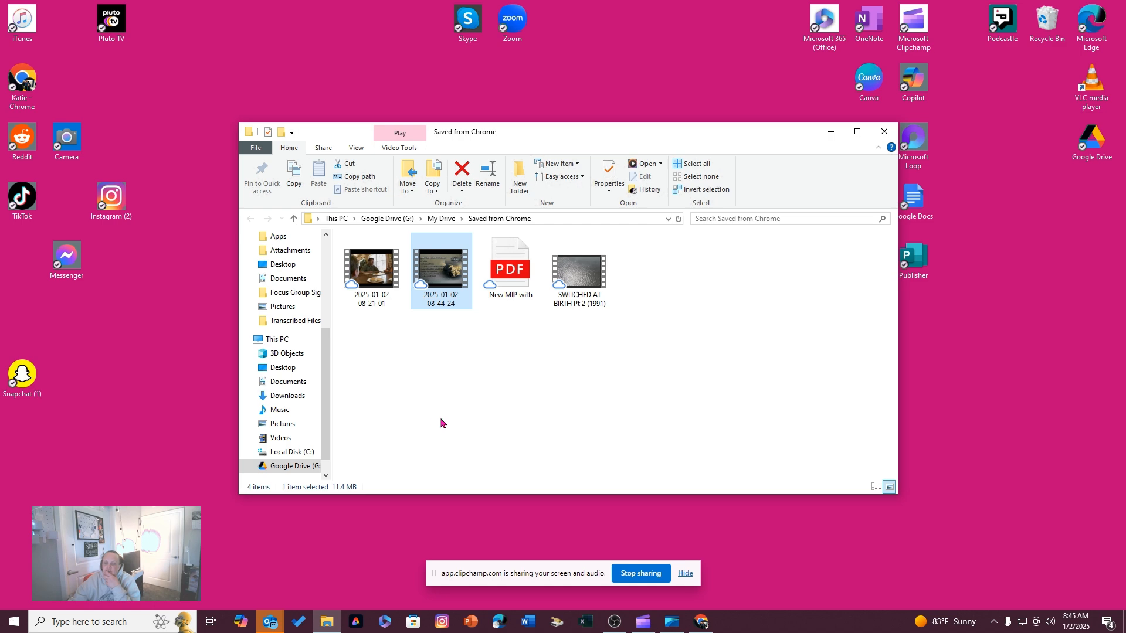
{"action": "left_click", "coordinate": [614, 622]}
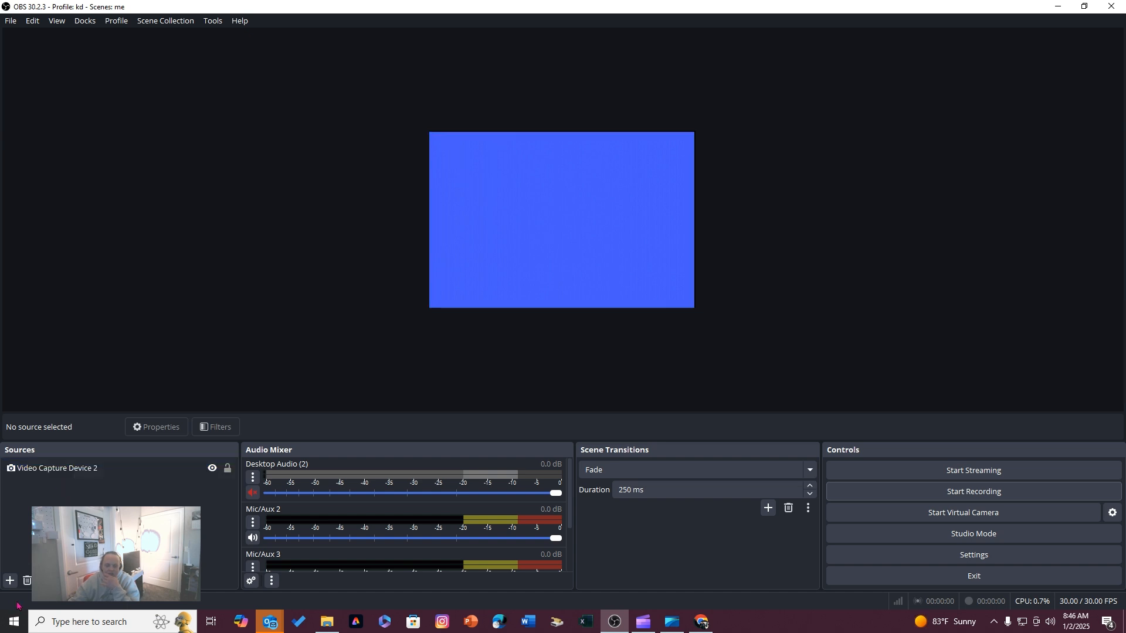
{"action": "left_click", "coordinate": [15, 582]}
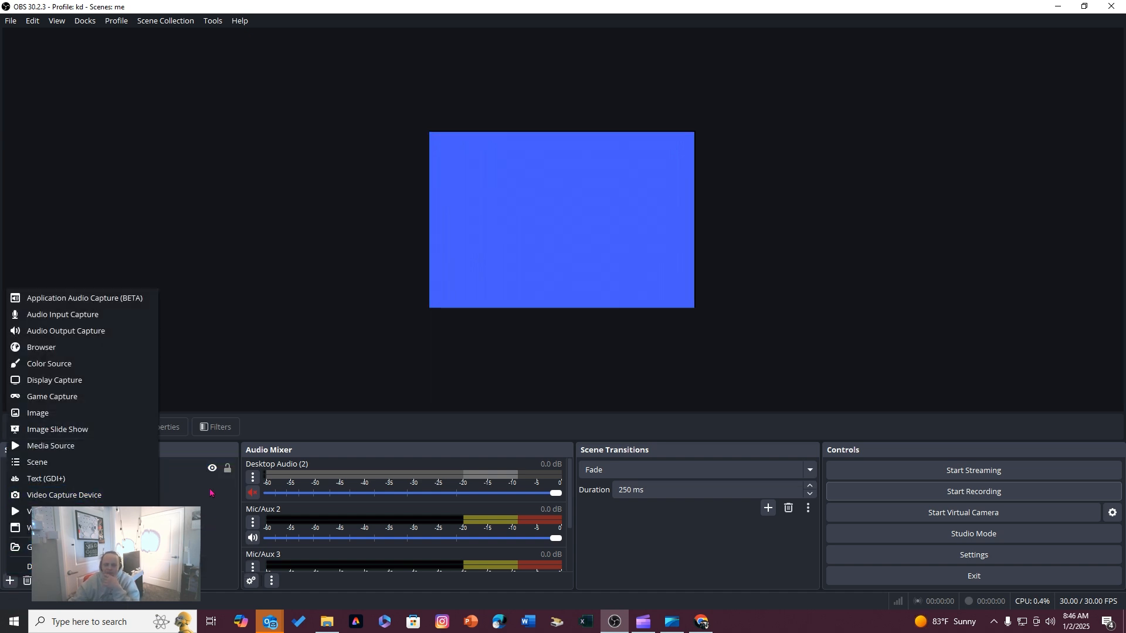
{"action": "left_click", "coordinate": [117, 497]}
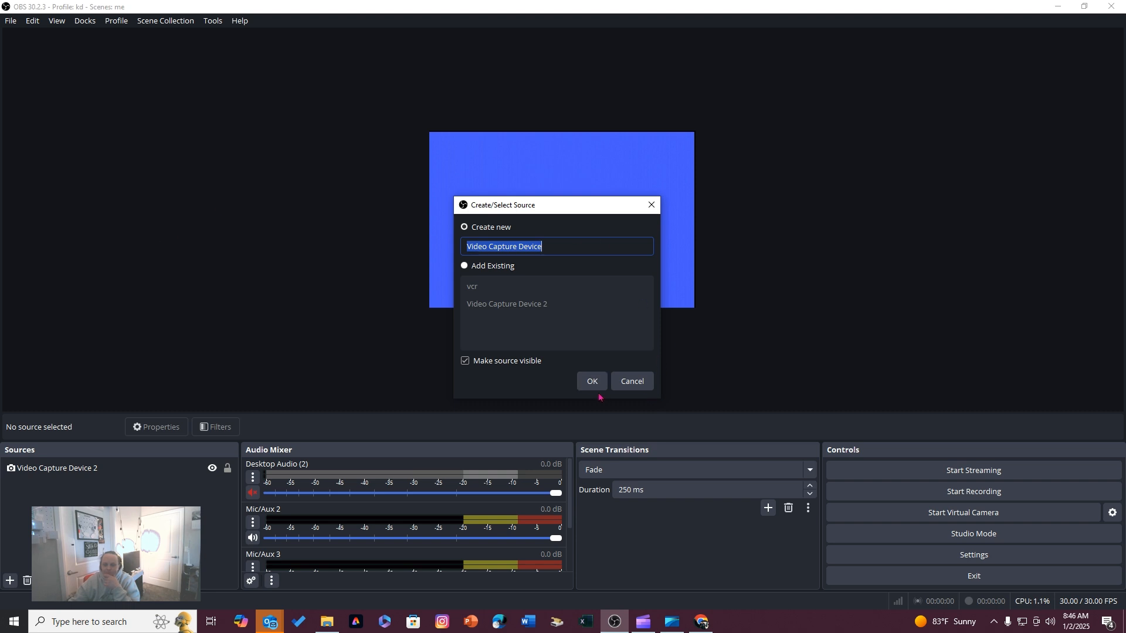
{"action": "left_click", "coordinate": [632, 381]}
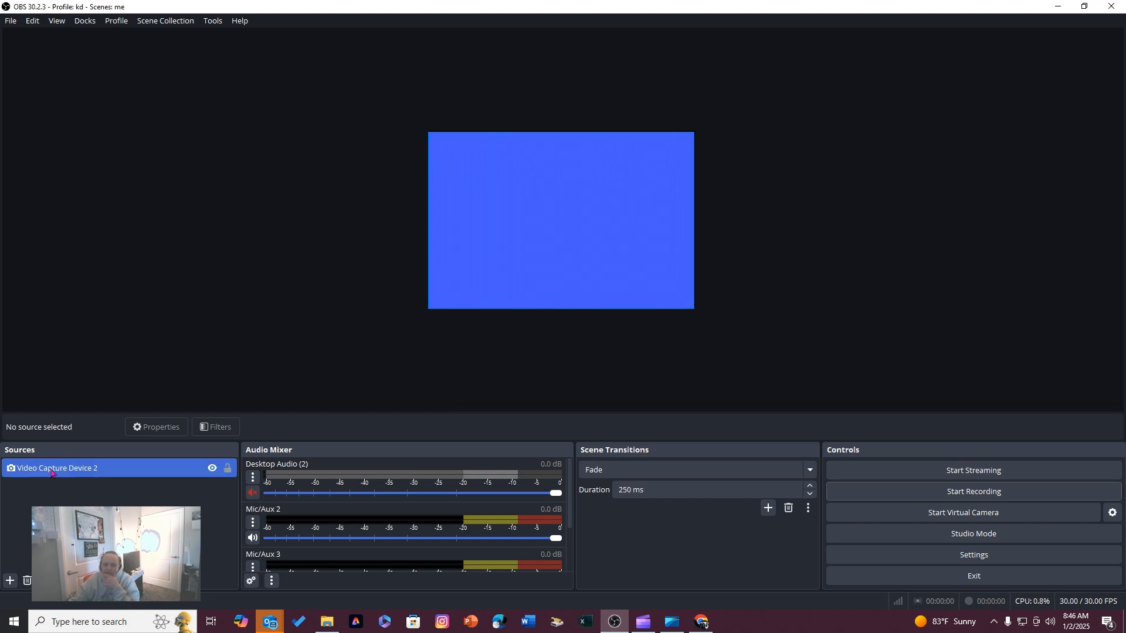
Open the properties of the Video Capture Device 2 source and choose USB Video as its device
{"action": "left_click", "coordinate": [104, 468]}
{"action": "right_click", "coordinate": [104, 467]}
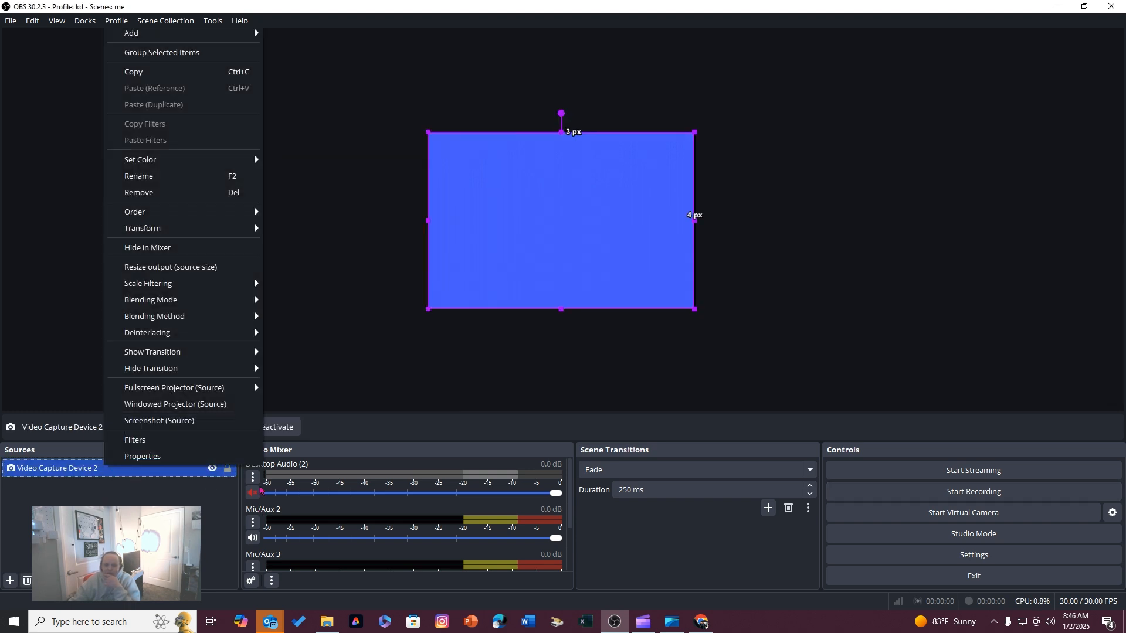
{"action": "left_click", "coordinate": [177, 457]}
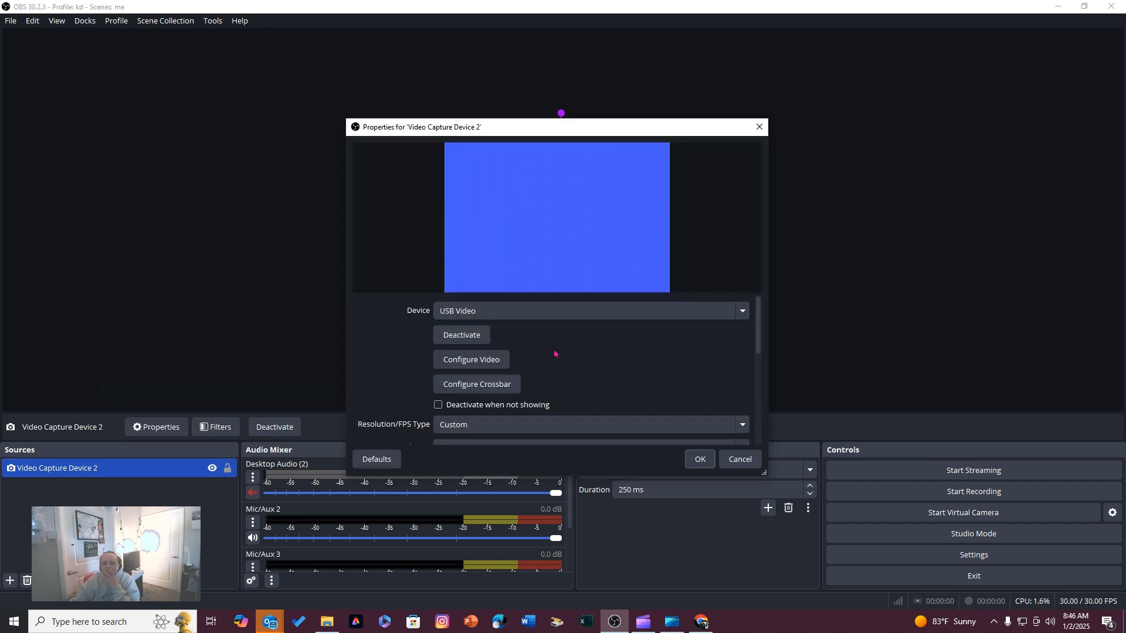
{"action": "left_click", "coordinate": [745, 315]}
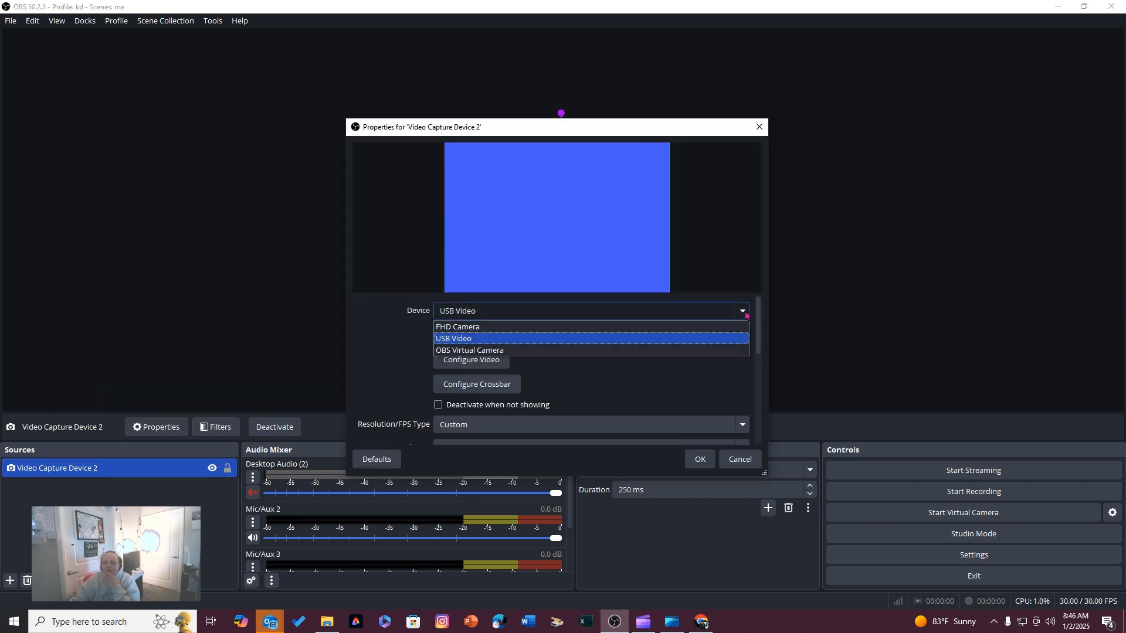
{"action": "left_click", "coordinate": [674, 340]}
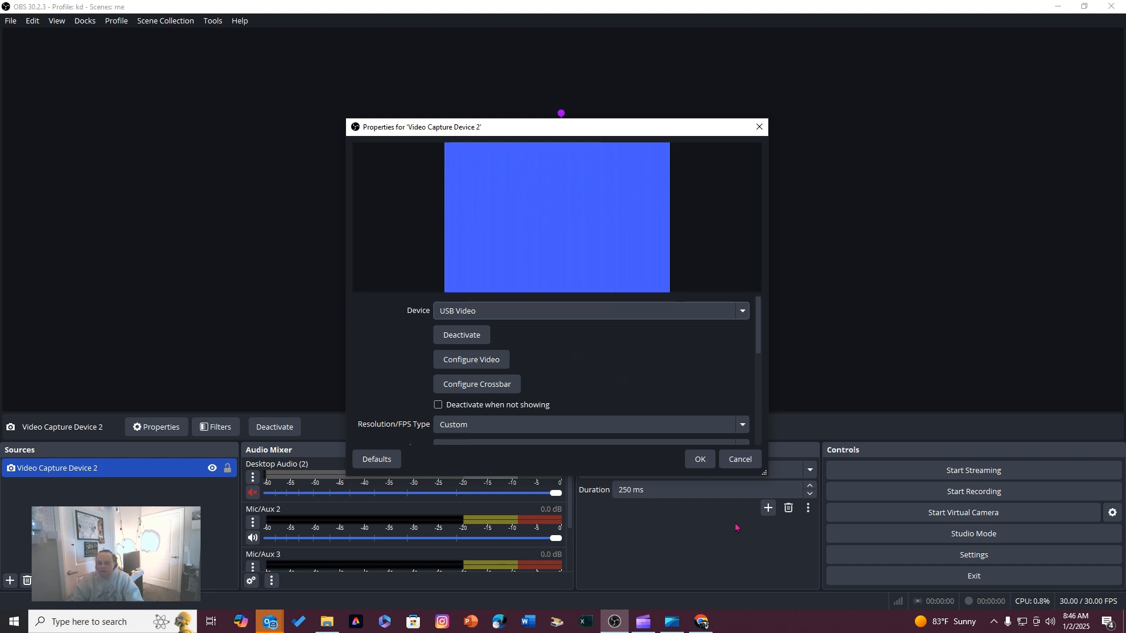
Review the resolution options of the video capture source and set its FPS to 30
{"action": "scroll", "coordinate": [664, 408], "scroll_direction": "down", "scroll_amount": 1}
{"action": "left_click", "coordinate": [665, 409]}
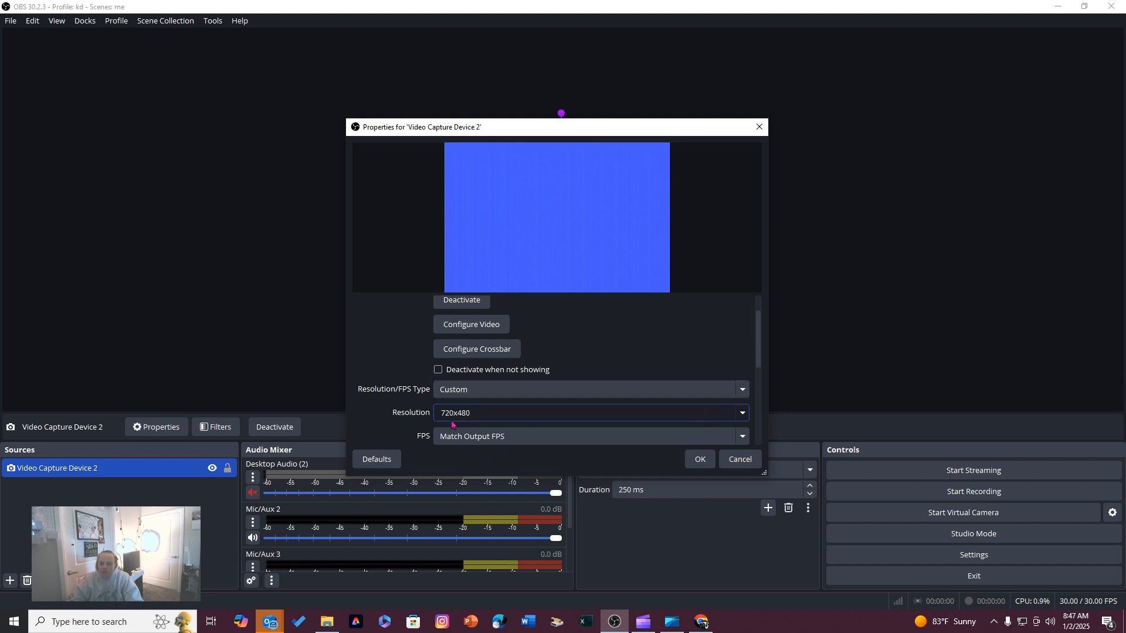
{"action": "left_click", "coordinate": [742, 413]}
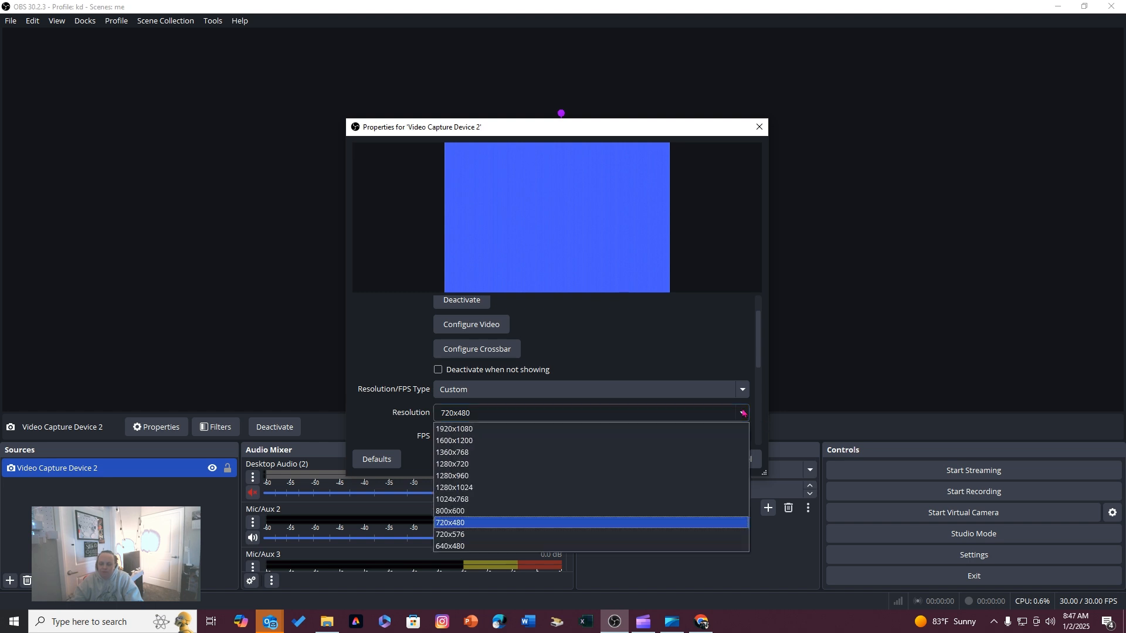
{"action": "left_click", "coordinate": [743, 413]}
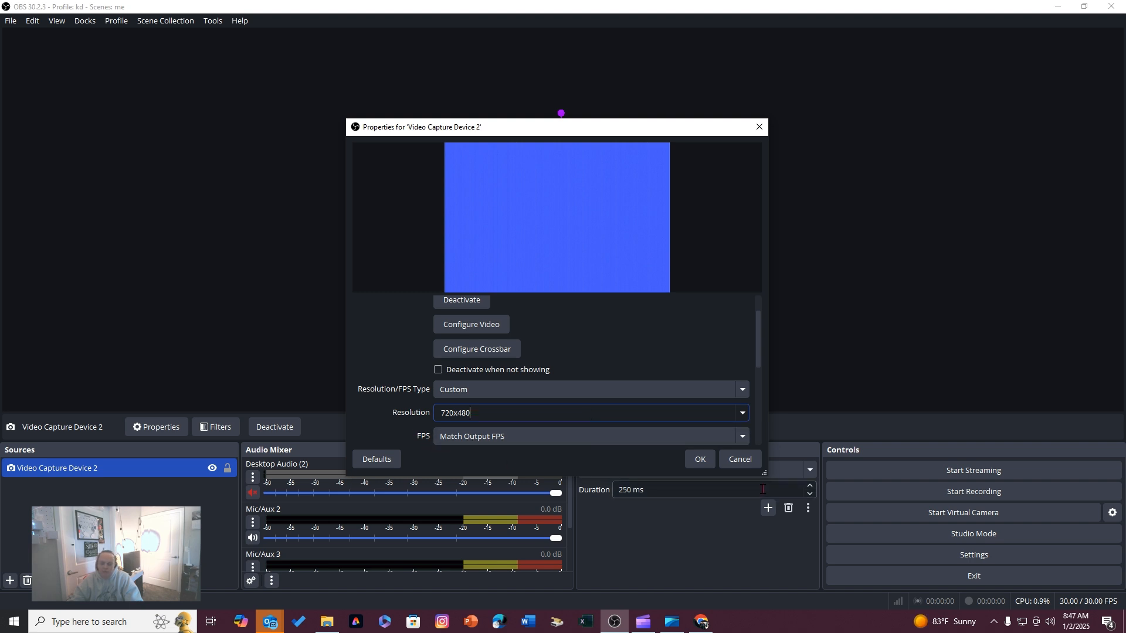
{"action": "left_click", "coordinate": [746, 438]}
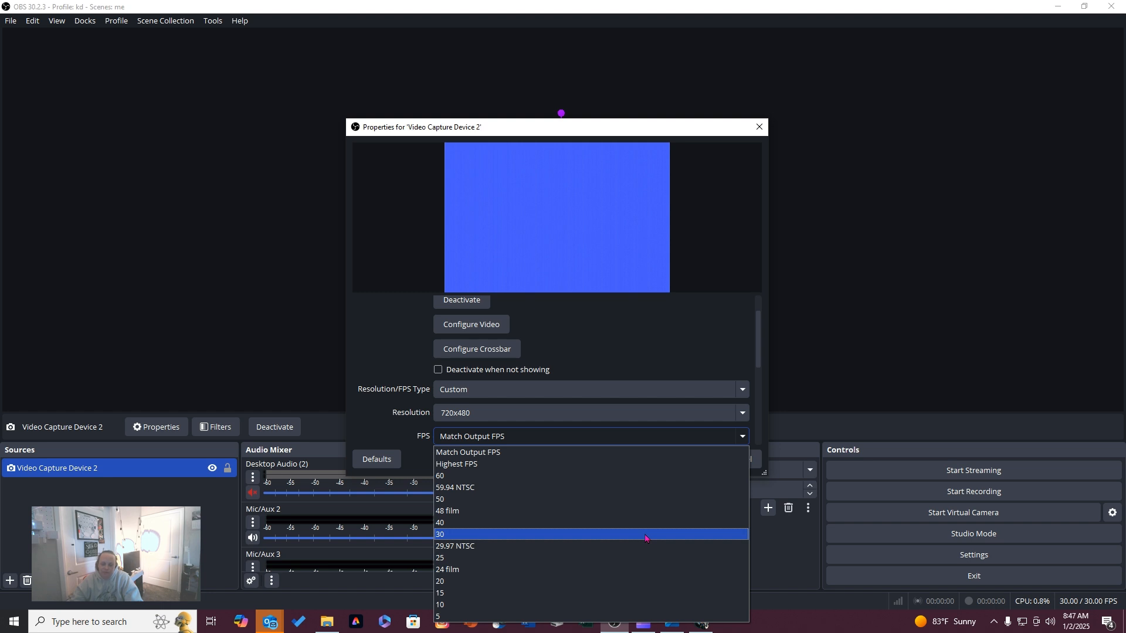
{"action": "left_click", "coordinate": [646, 534]}
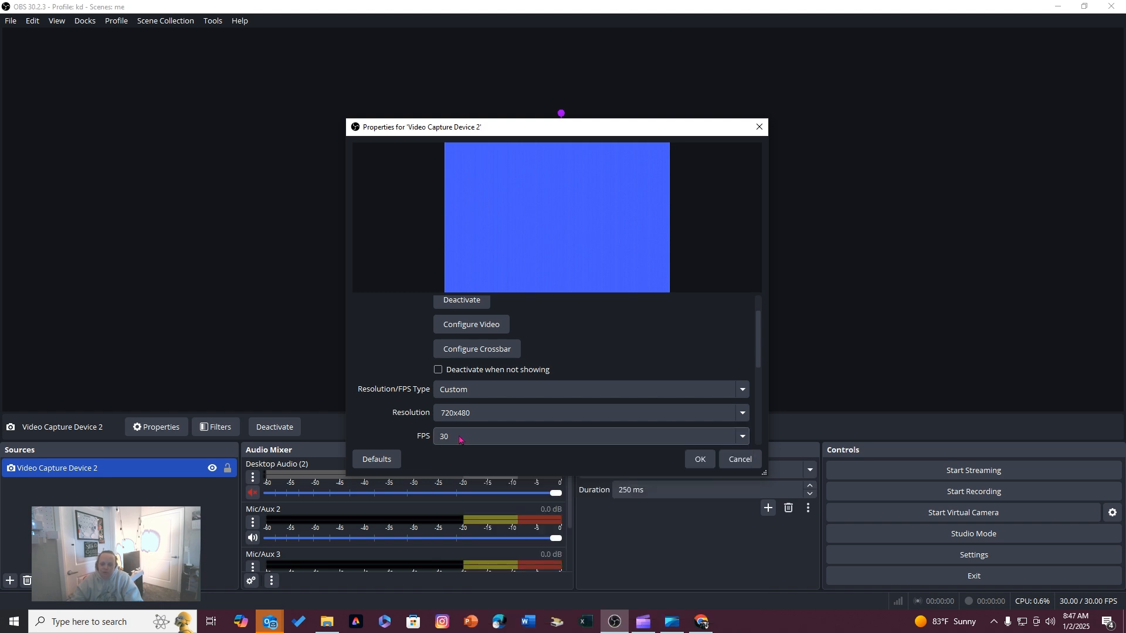
{"action": "left_click", "coordinate": [742, 436]}
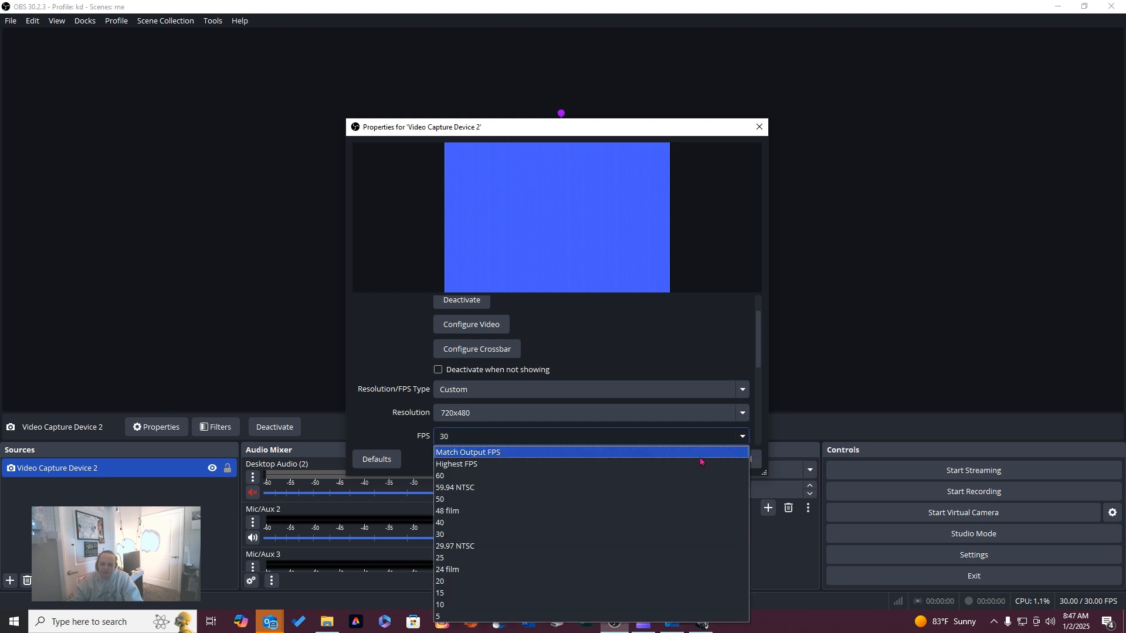
{"action": "left_click", "coordinate": [503, 534]}
Choose Any as the source's video format and accept the source properties
{"action": "scroll", "coordinate": [490, 408], "scroll_direction": "down", "scroll_amount": 1}
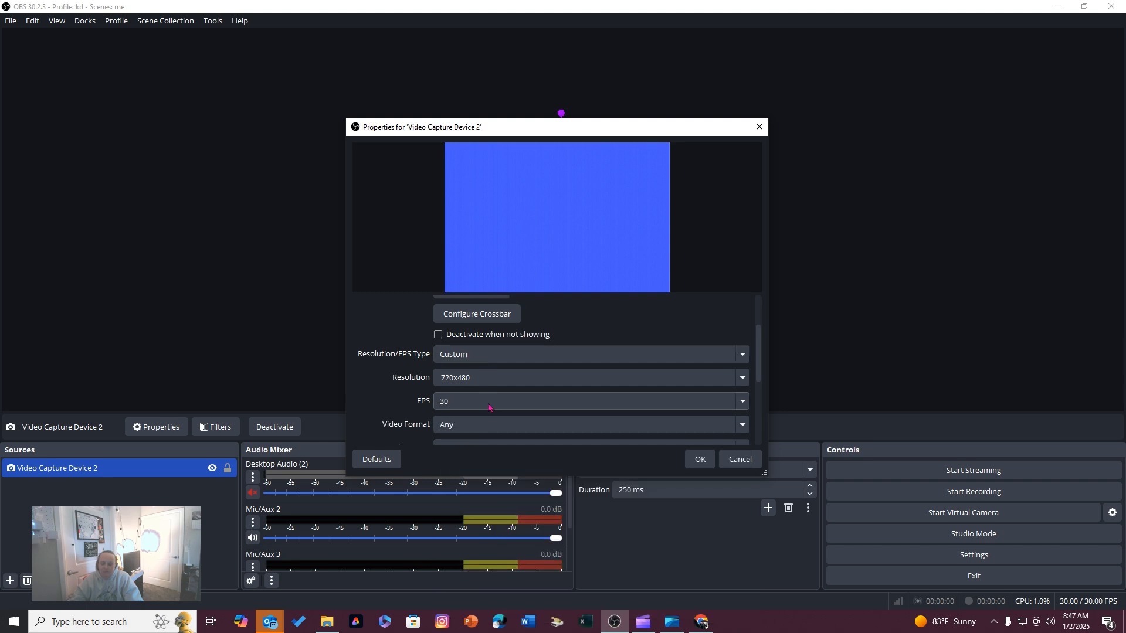
{"action": "scroll", "coordinate": [485, 416], "scroll_direction": "down", "scroll_amount": 1}
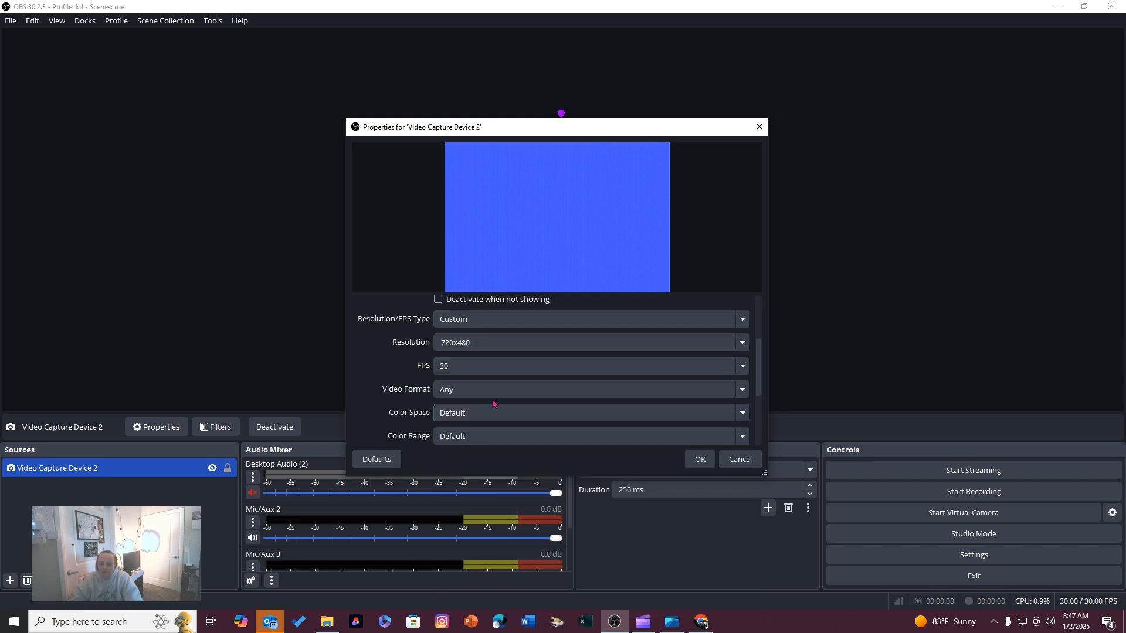
{"action": "left_click", "coordinate": [727, 388]}
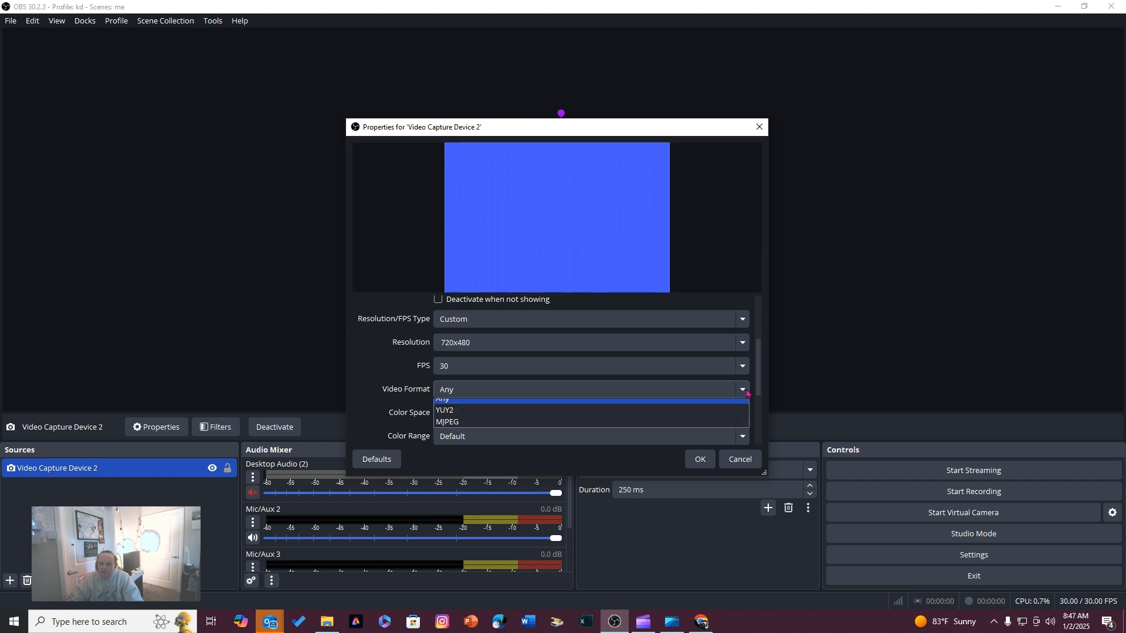
{"action": "left_click", "coordinate": [703, 400]}
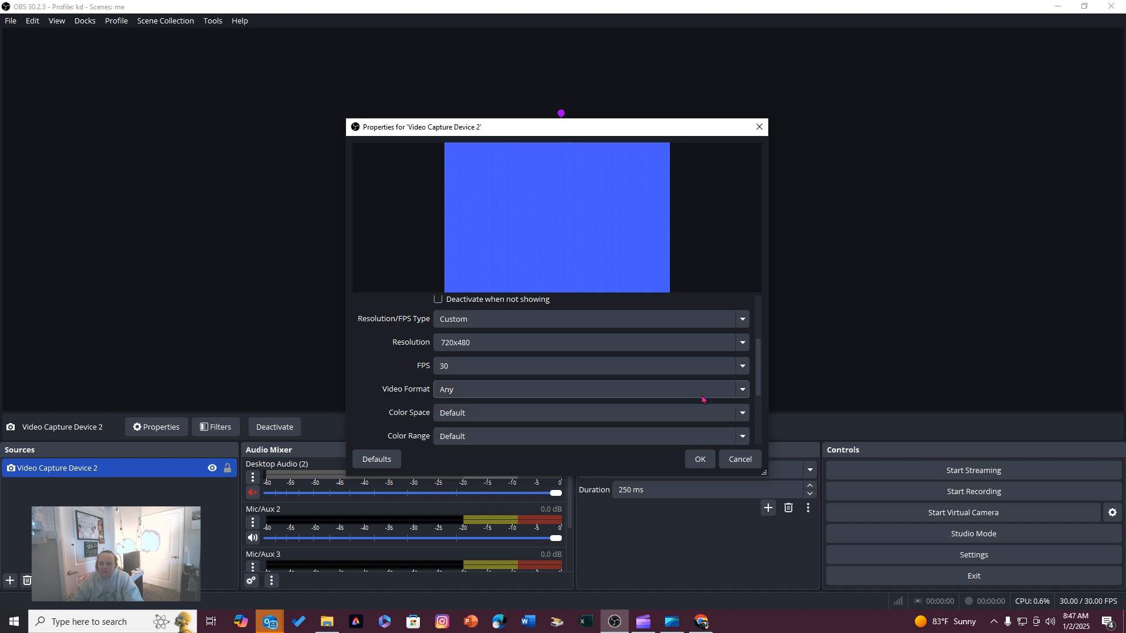
{"action": "left_click", "coordinate": [700, 459]}
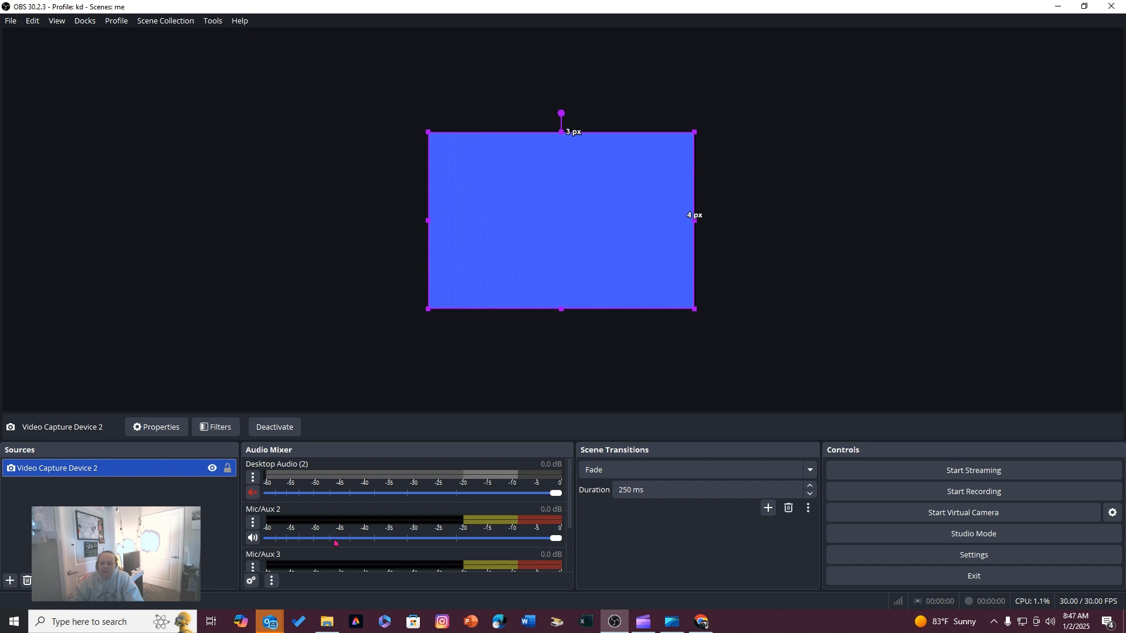
Open the output settings and examine the streaming and recording options, including the recording type and file path
{"action": "left_click", "coordinate": [960, 558]}
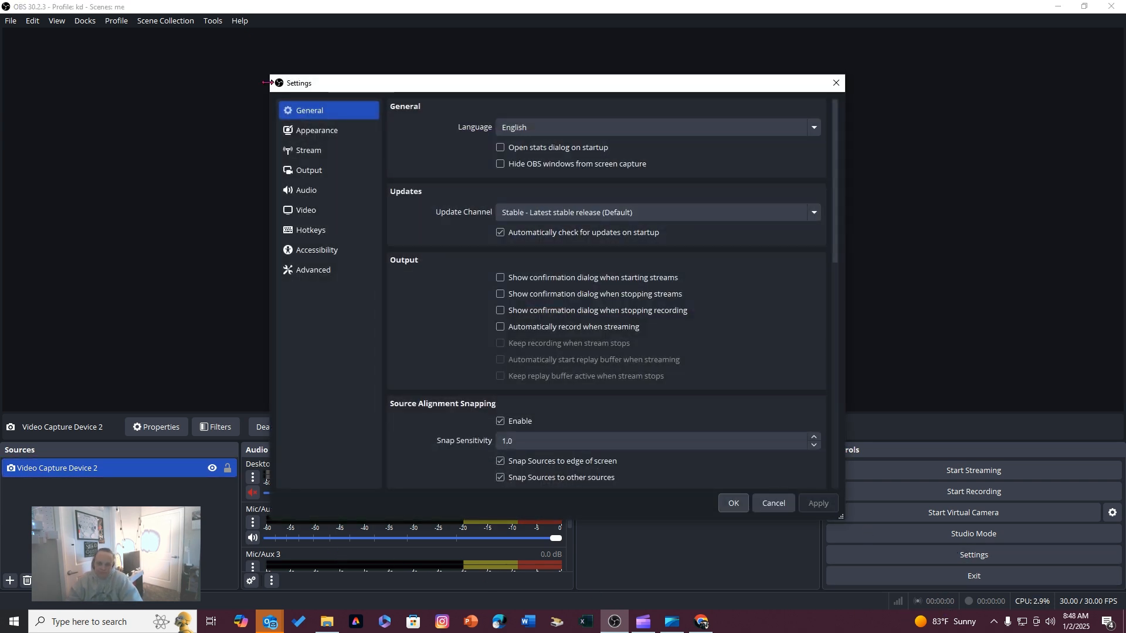
{"action": "left_click", "coordinate": [346, 171]}
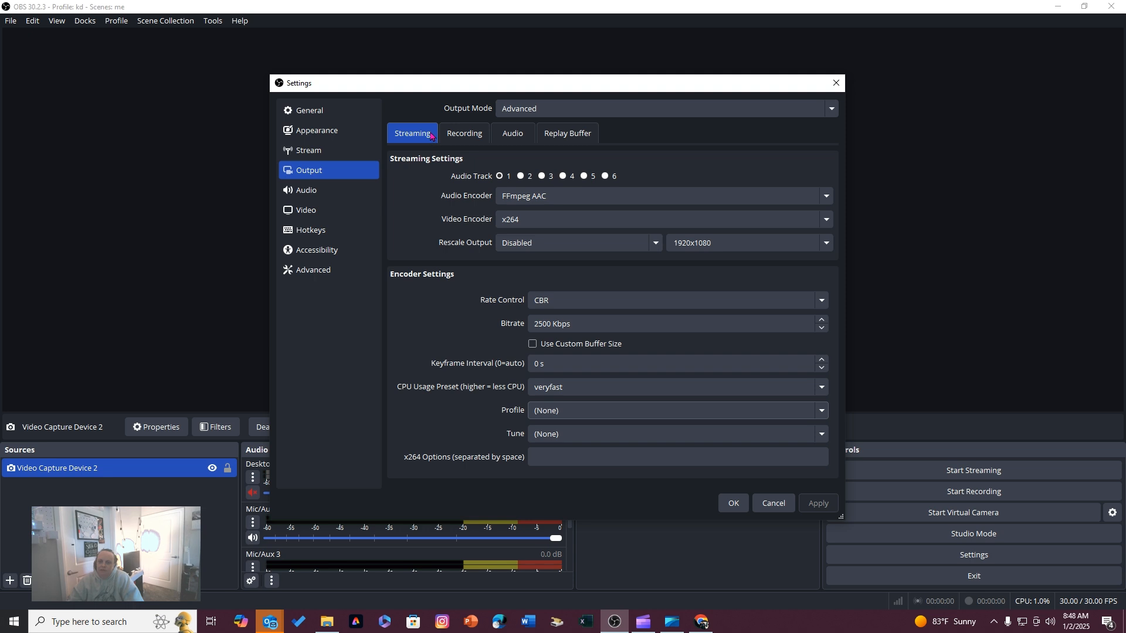
{"action": "left_click", "coordinate": [464, 133]}
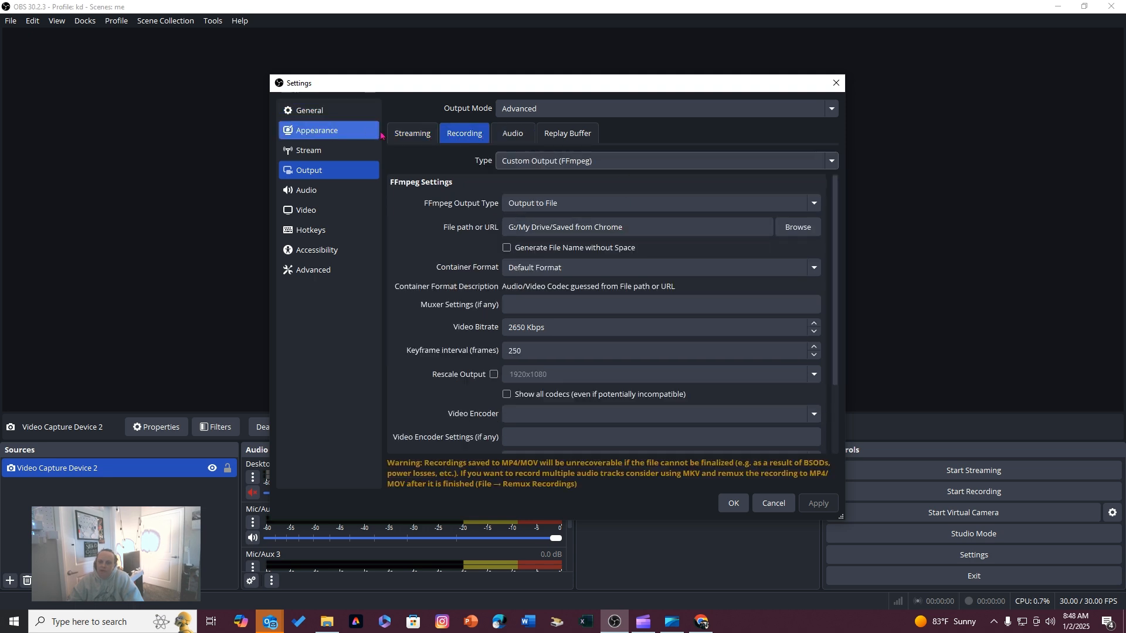
{"action": "left_click", "coordinate": [412, 133]}
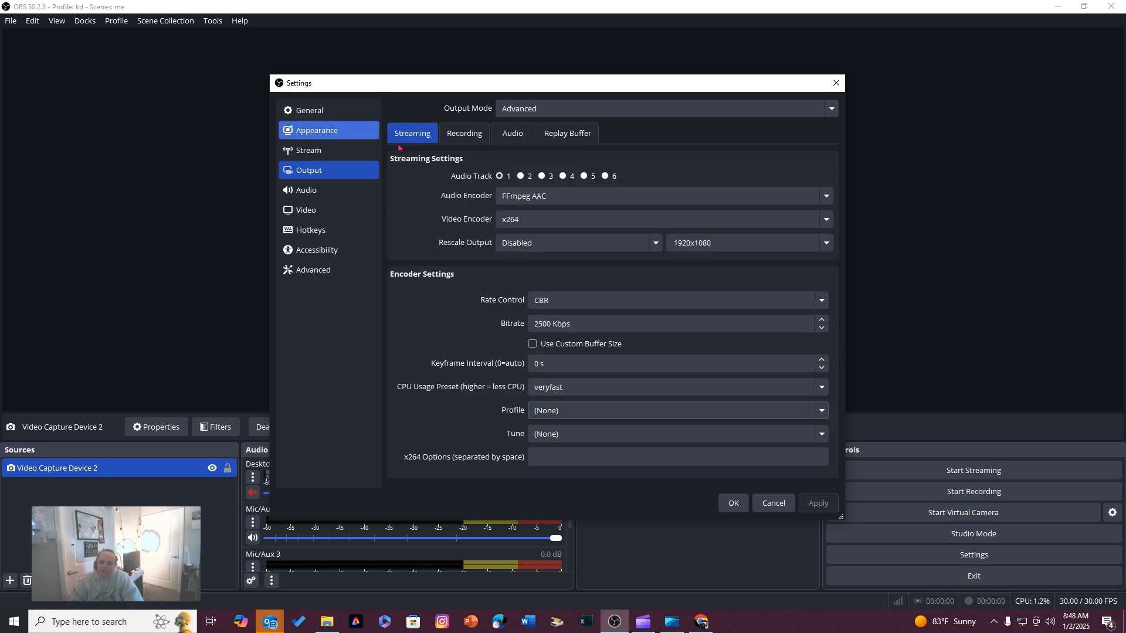
{"action": "left_click", "coordinate": [463, 135]}
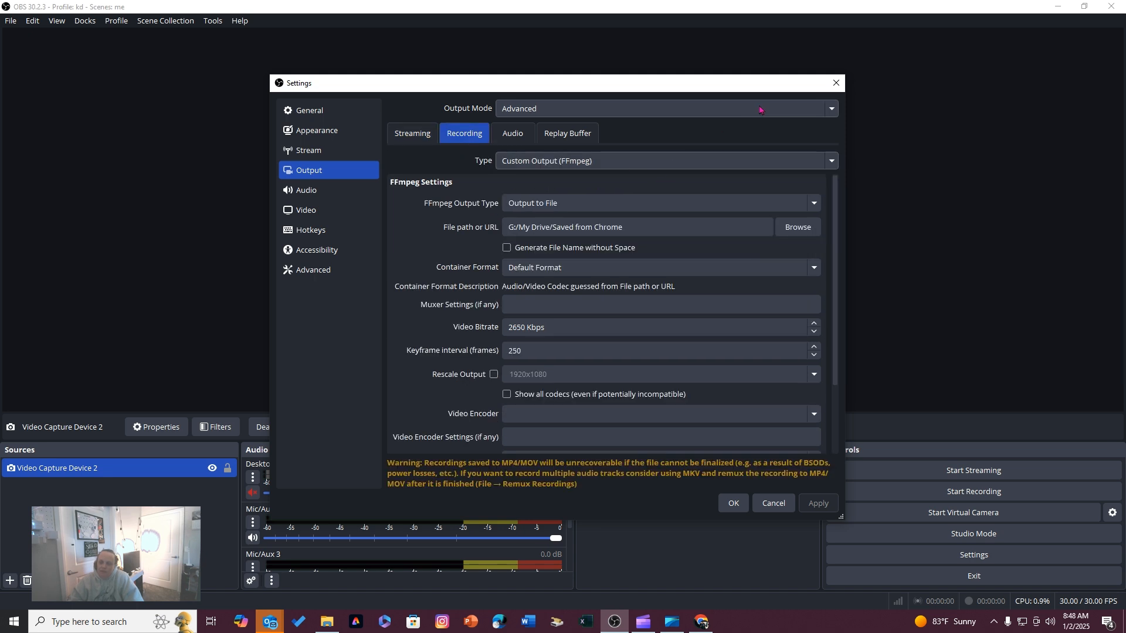
{"action": "left_click", "coordinate": [832, 165]}
{"action": "left_click", "coordinate": [831, 164]}
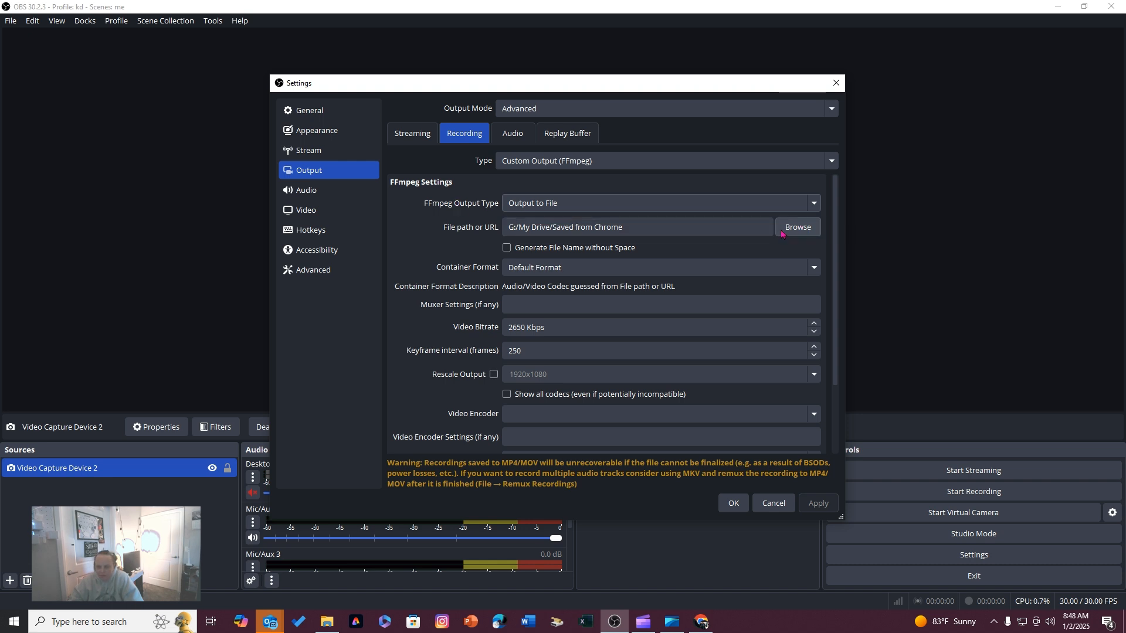
Set the recording's audio bitrate to 128 Kbps and save the settings
{"action": "scroll", "coordinate": [597, 315], "scroll_direction": "down", "scroll_amount": 2}
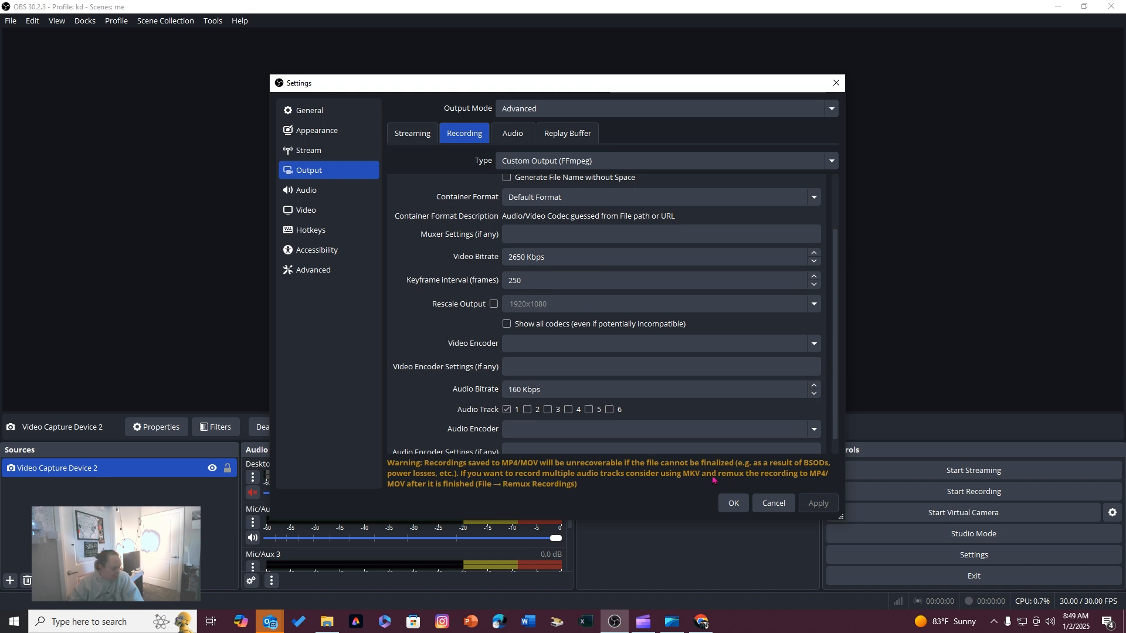
{"action": "scroll", "coordinate": [713, 382], "scroll_direction": "down", "scroll_amount": 3}
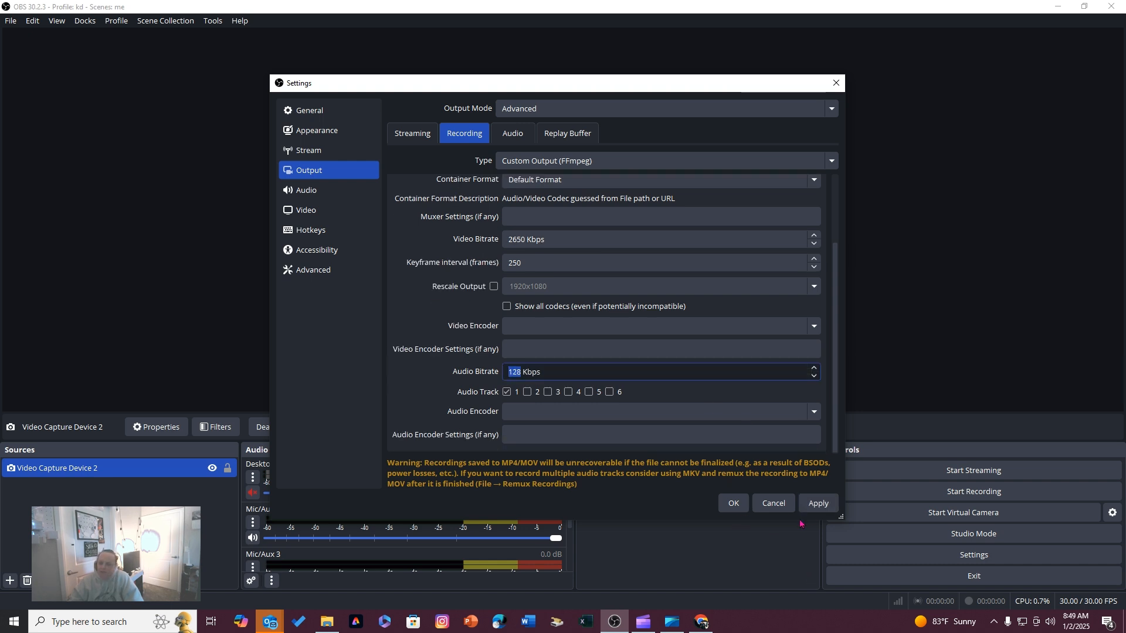
{"action": "left_click", "coordinate": [732, 504]}
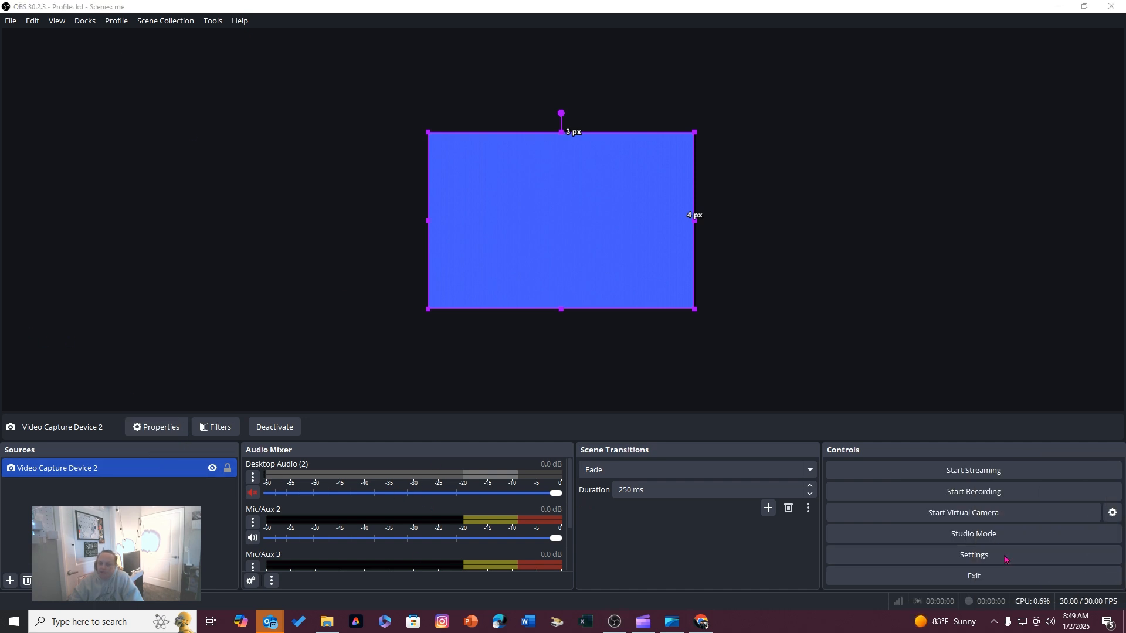
Reopen the output settings and look through the recording, audio, replay buffer and streaming options
{"action": "left_click", "coordinate": [985, 552]}
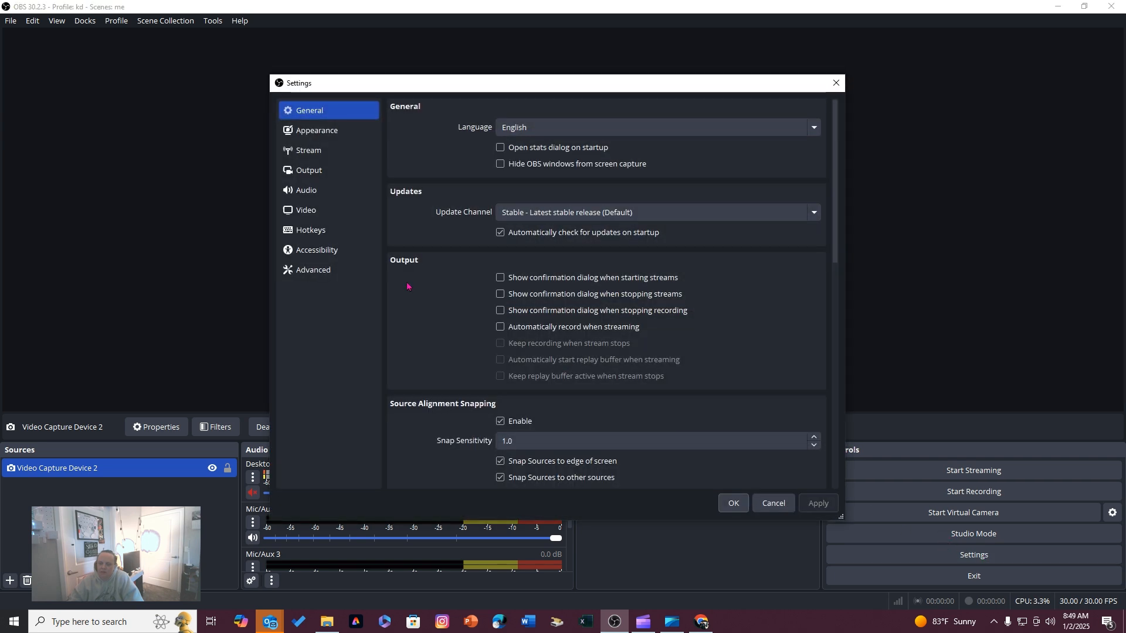
{"action": "left_click", "coordinate": [309, 170]}
{"action": "left_click", "coordinate": [470, 138]}
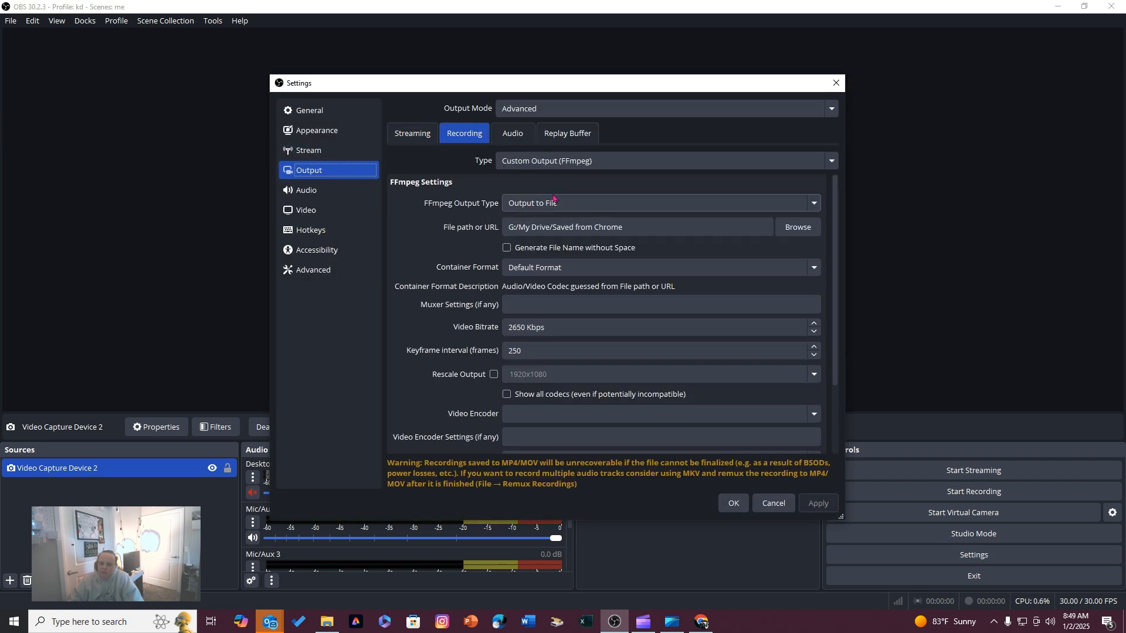
{"action": "left_click", "coordinate": [508, 132]}
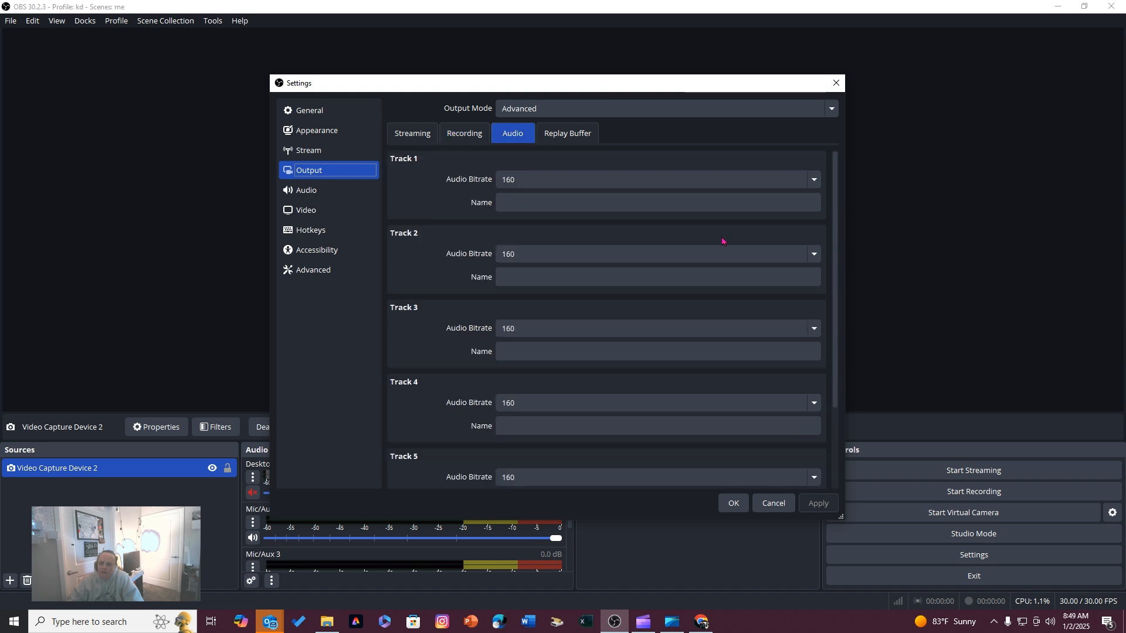
{"action": "left_click", "coordinate": [567, 133]}
{"action": "left_click", "coordinate": [413, 134]}
Examine the global audio devices and the video resolution and FPS settings
{"action": "left_click", "coordinate": [352, 190]}
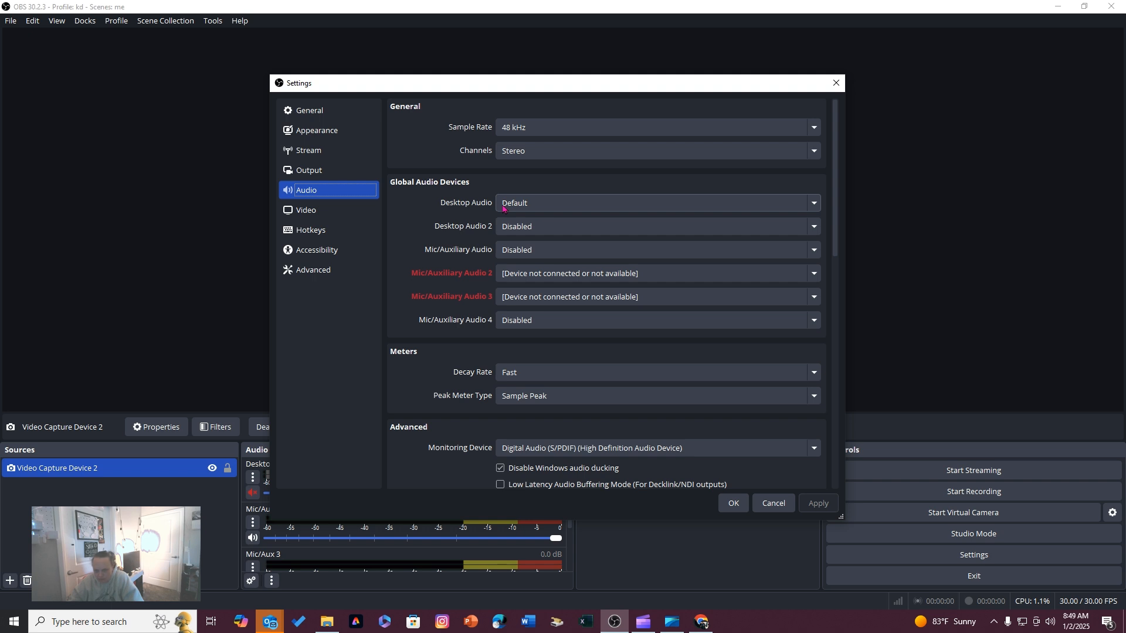
{"action": "left_click", "coordinate": [326, 212]}
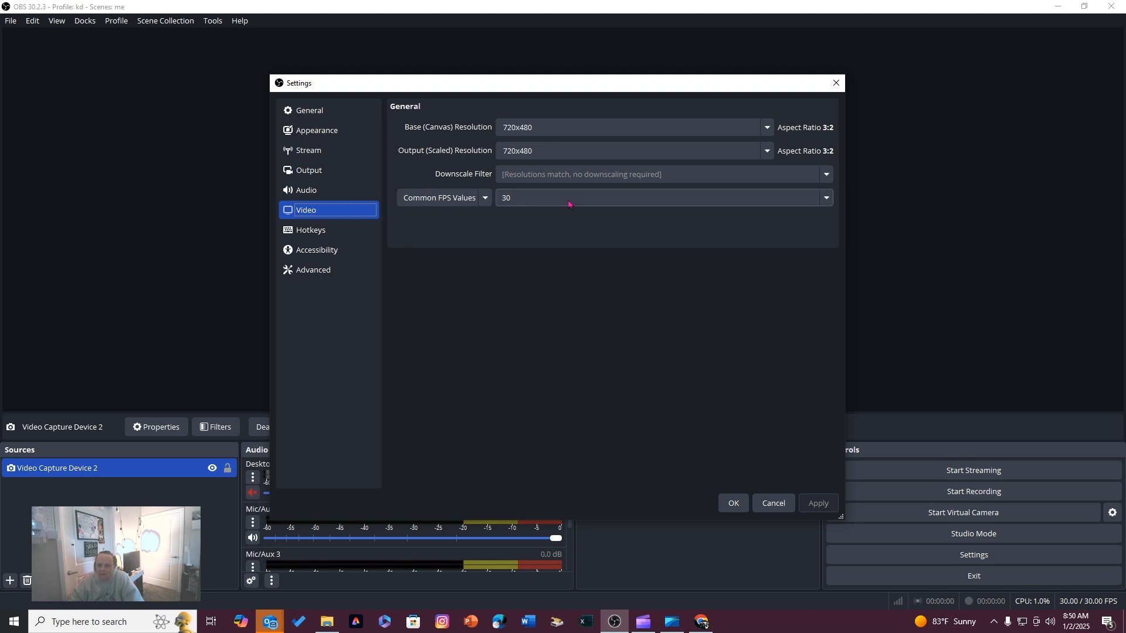
{"action": "left_click", "coordinate": [355, 194]}
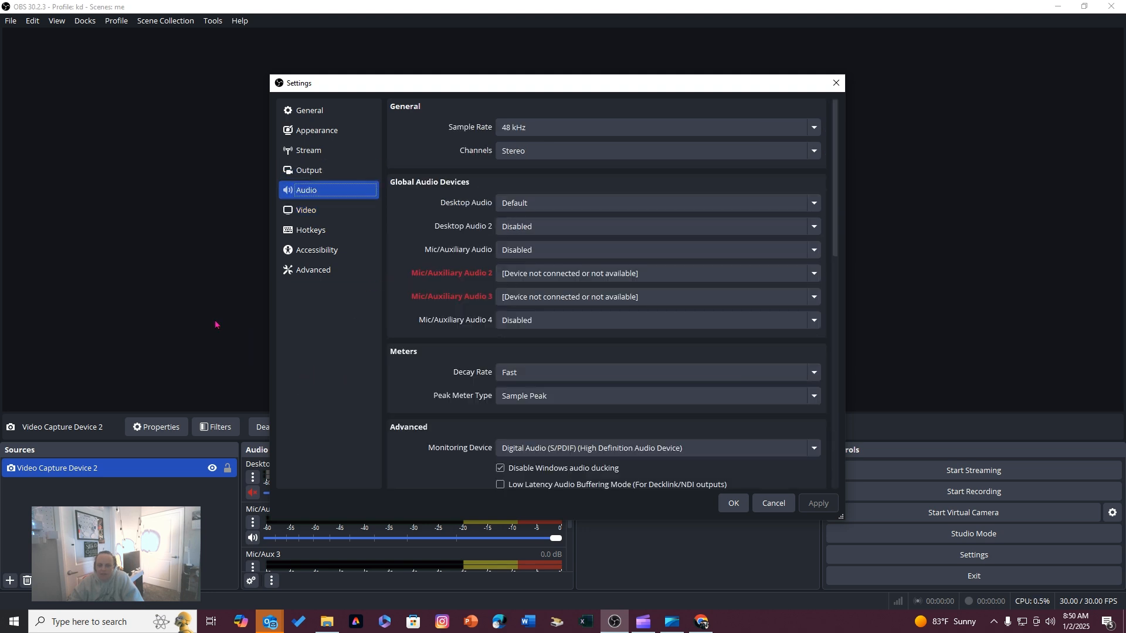
Close the settings and look over the audio mixer's layout options and the Mic/Aux 2 options
{"action": "left_click", "coordinate": [730, 503]}
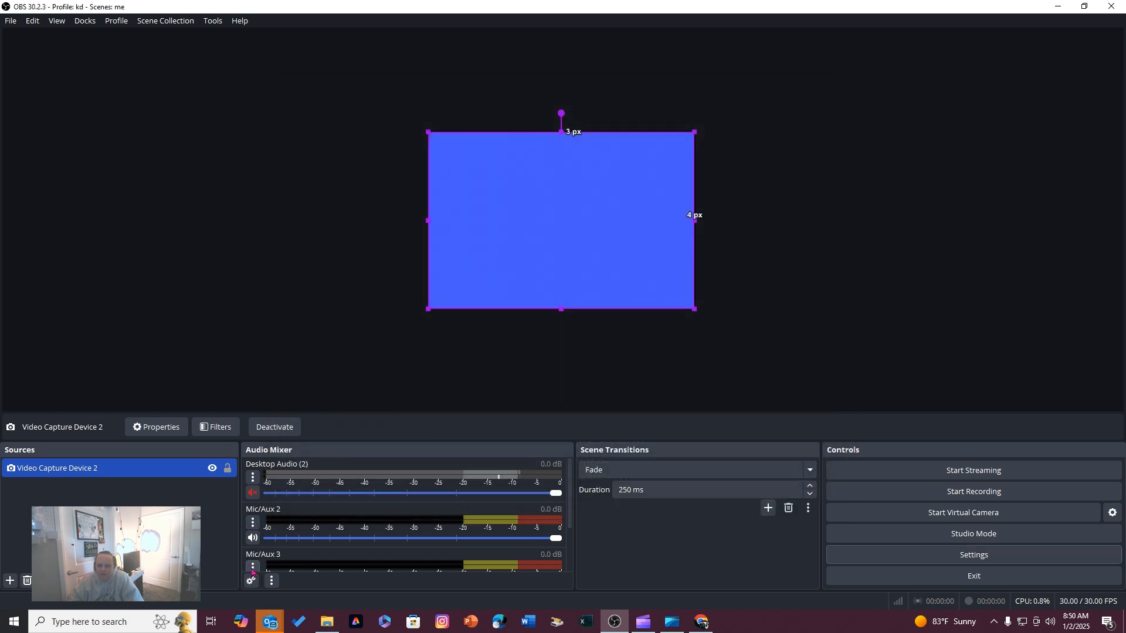
{"action": "left_click", "coordinate": [271, 581]}
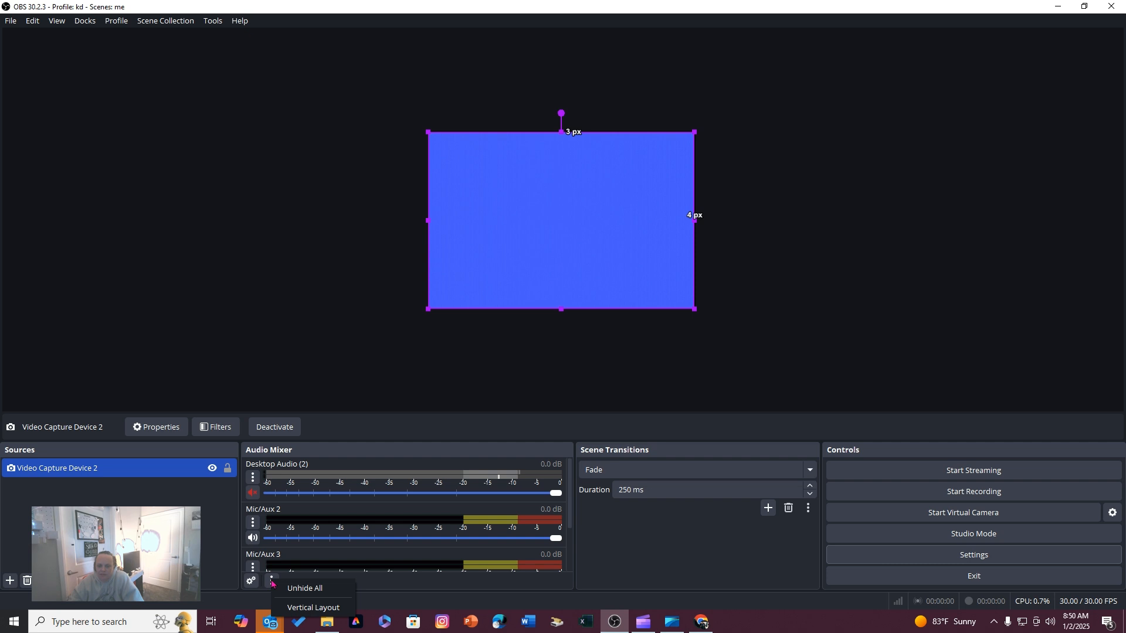
{"action": "left_click", "coordinate": [236, 572]}
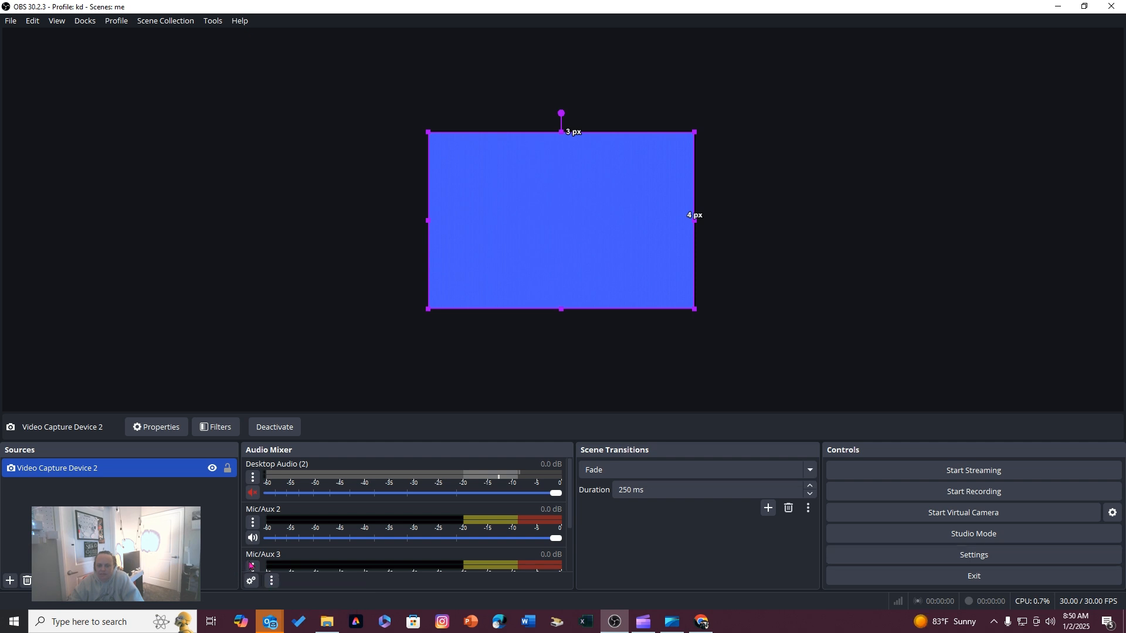
{"action": "left_click", "coordinate": [254, 519]}
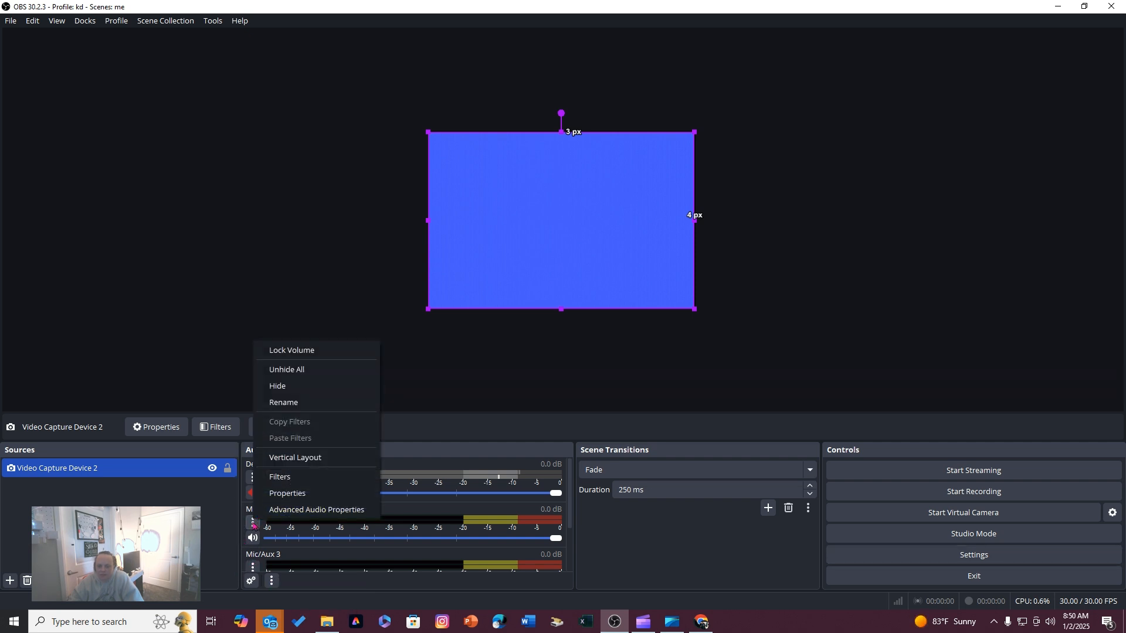
{"action": "left_click", "coordinate": [218, 532]}
{"action": "left_click", "coordinate": [218, 532]}
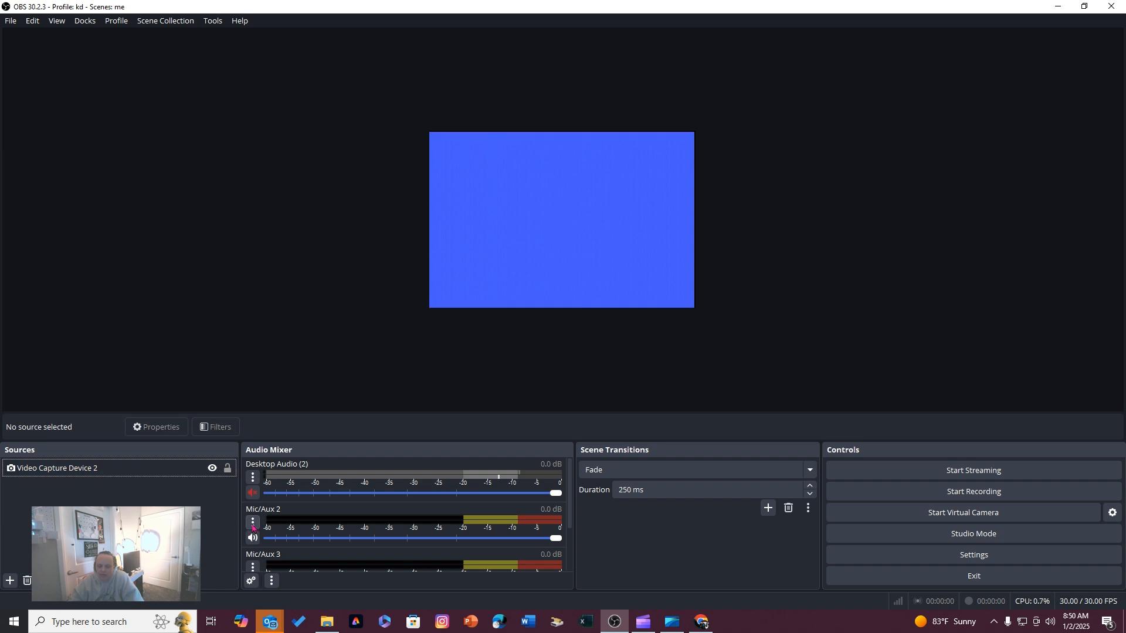
In the Advanced Audio Properties, disable every track except track 1 for Mic/Aux 3 and Video Capture Device 2
{"action": "left_click", "coordinate": [193, 472]}
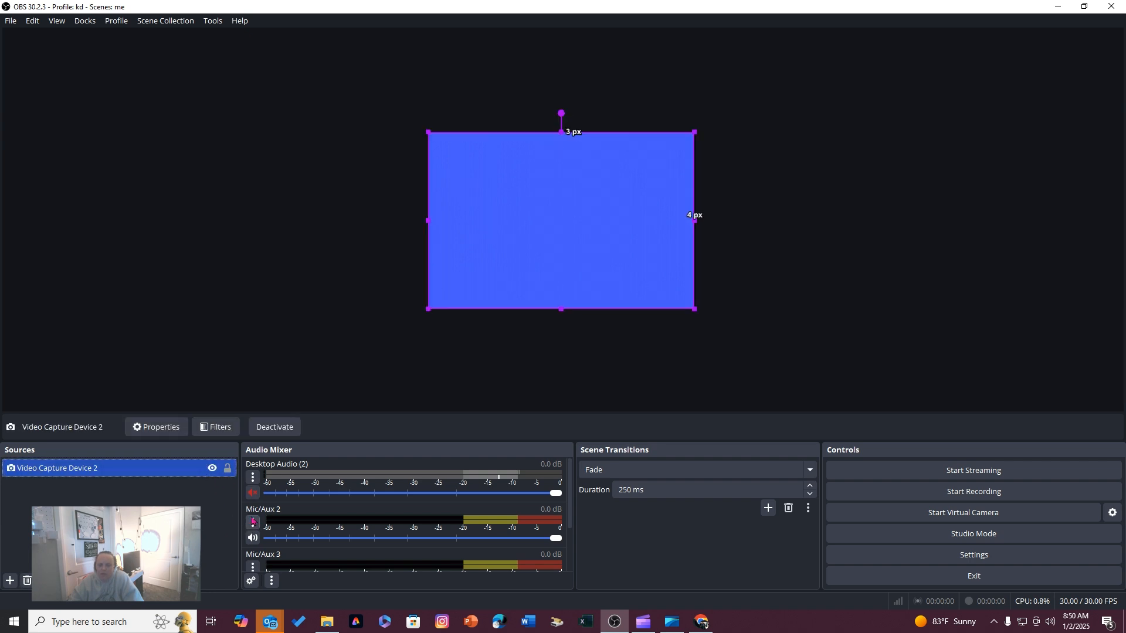
{"action": "left_click", "coordinate": [252, 521]}
{"action": "left_click", "coordinate": [343, 501]}
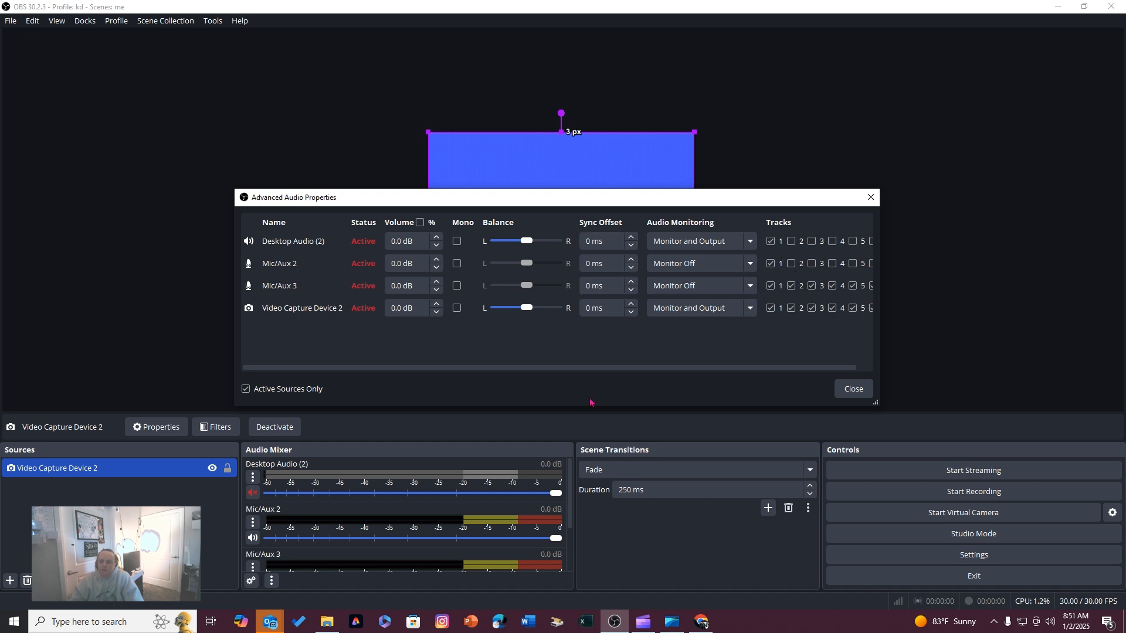
{"action": "left_click", "coordinate": [871, 286]}
{"action": "left_click", "coordinate": [852, 285]}
{"action": "left_click", "coordinate": [832, 285]}
{"action": "left_click", "coordinate": [811, 285]}
{"action": "left_click", "coordinate": [791, 286]}
{"action": "left_click", "coordinate": [871, 307]}
{"action": "left_click", "coordinate": [852, 308]}
{"action": "left_click", "coordinate": [831, 308]}
{"action": "left_click", "coordinate": [812, 308]}
{"action": "left_click", "coordinate": [790, 308]}
{"action": "left_click", "coordinate": [845, 390]}
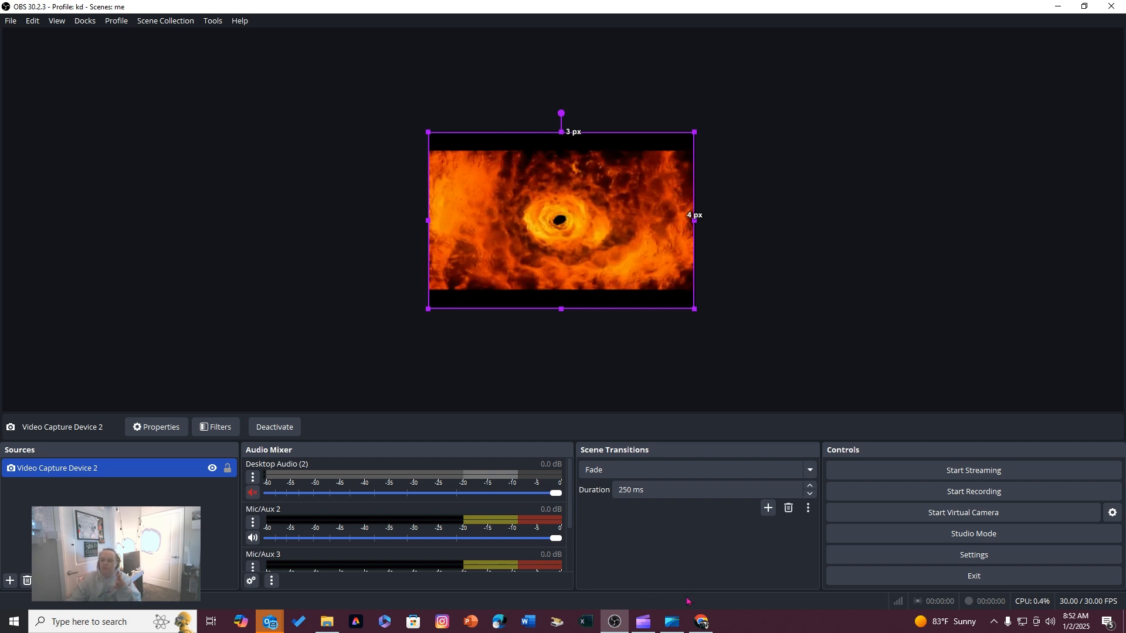
Record about 1 minute 8 seconds of the footage from Video Capture Device 2
{"action": "left_click", "coordinate": [952, 494]}
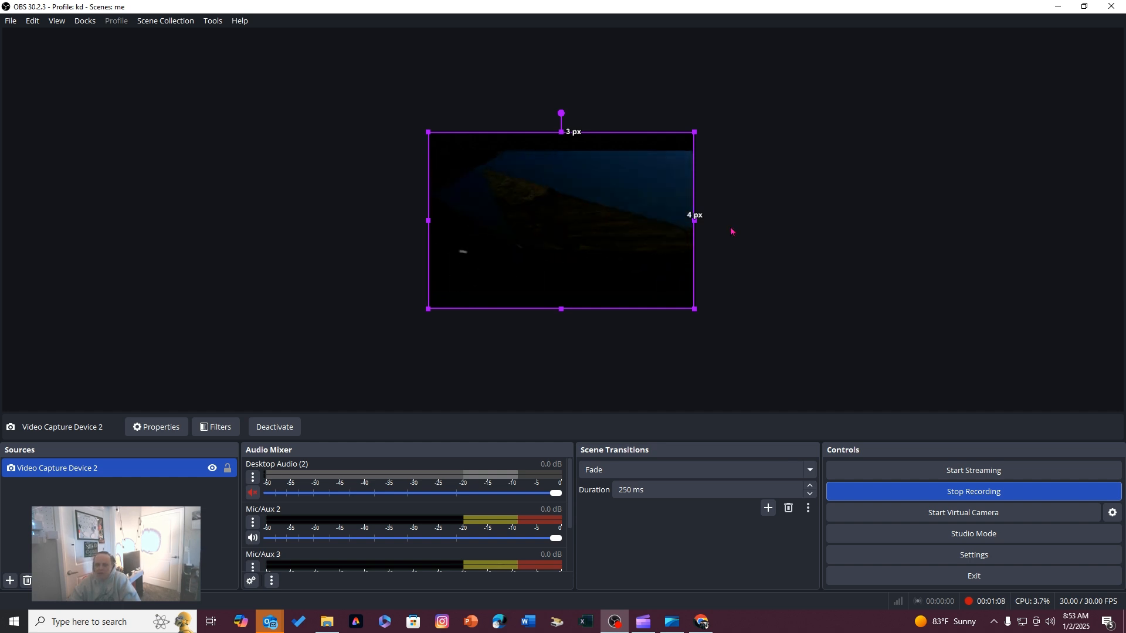
{"action": "left_click", "coordinate": [1000, 492]}
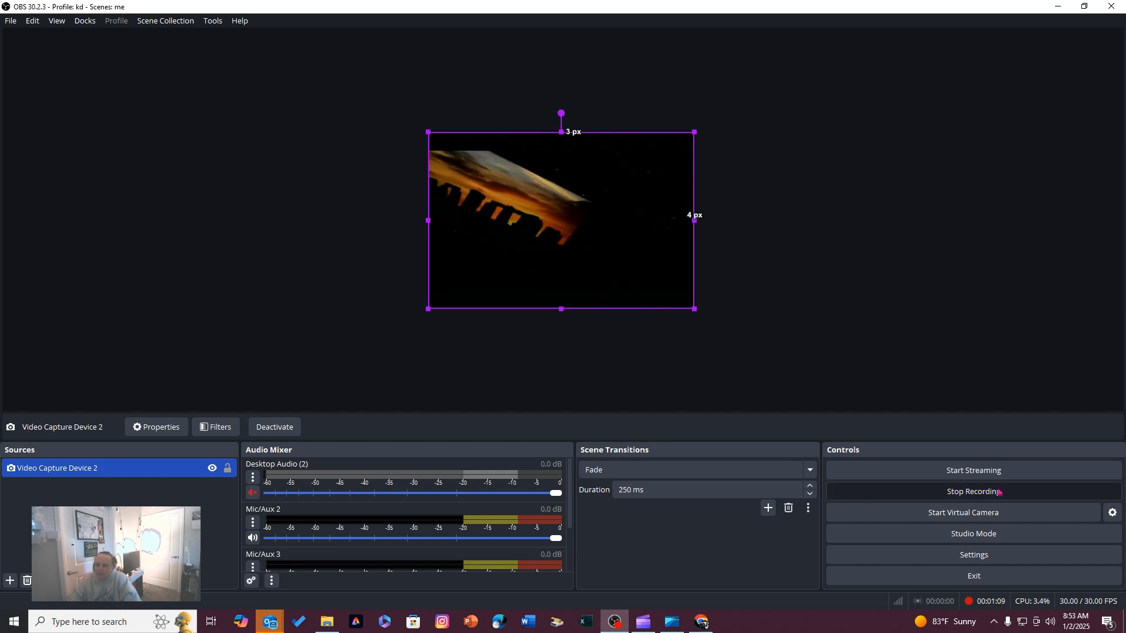
{"action": "left_click", "coordinate": [5, 17]}
{"action": "left_click", "coordinate": [28, 41]}
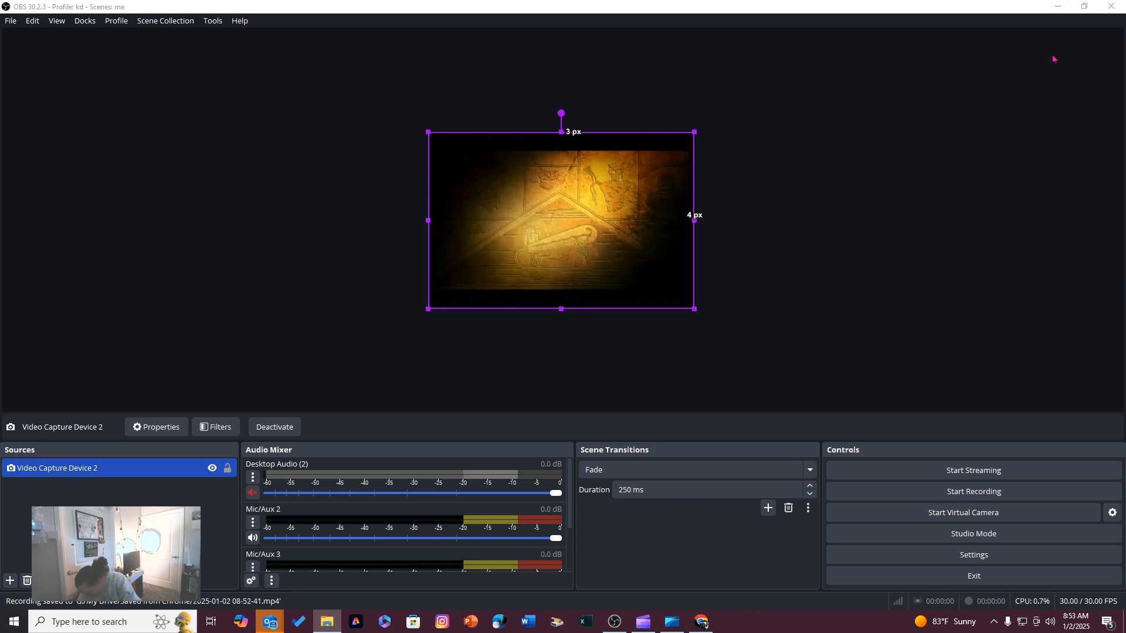
{"action": "left_click", "coordinate": [1057, 7]}
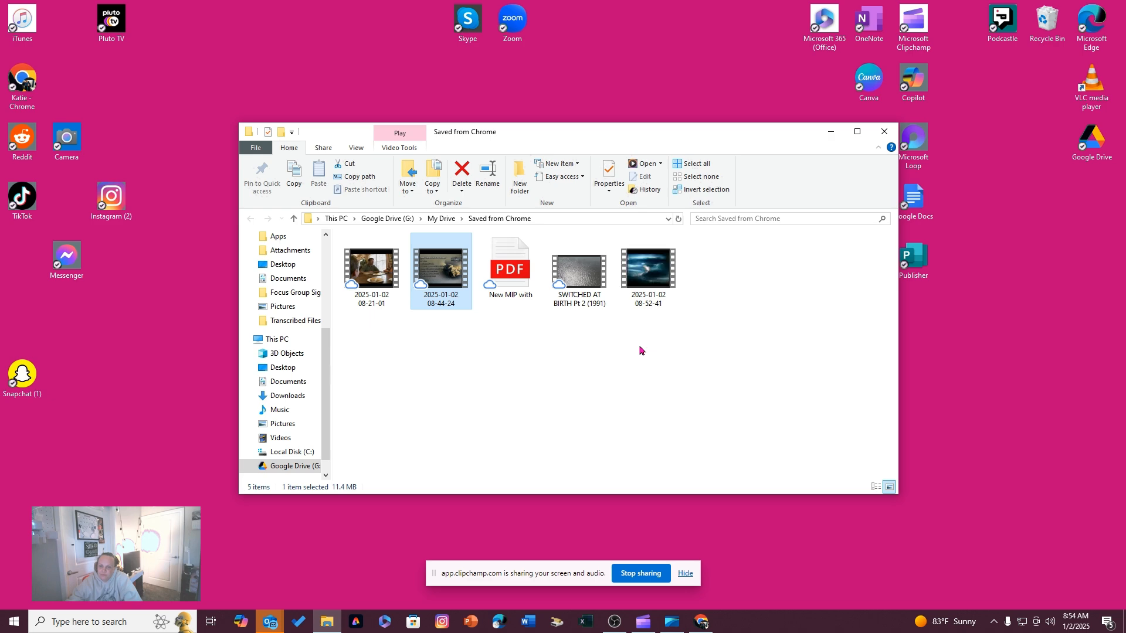
{"action": "double_click", "coordinate": [639, 263]}
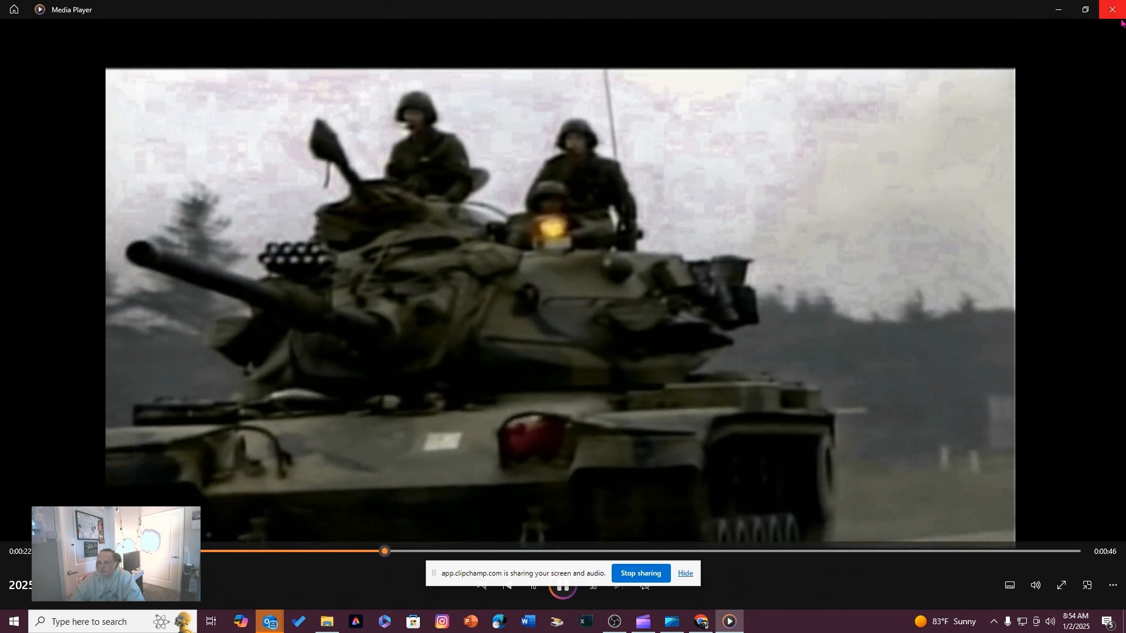
{"action": "left_click", "coordinate": [1113, 9]}
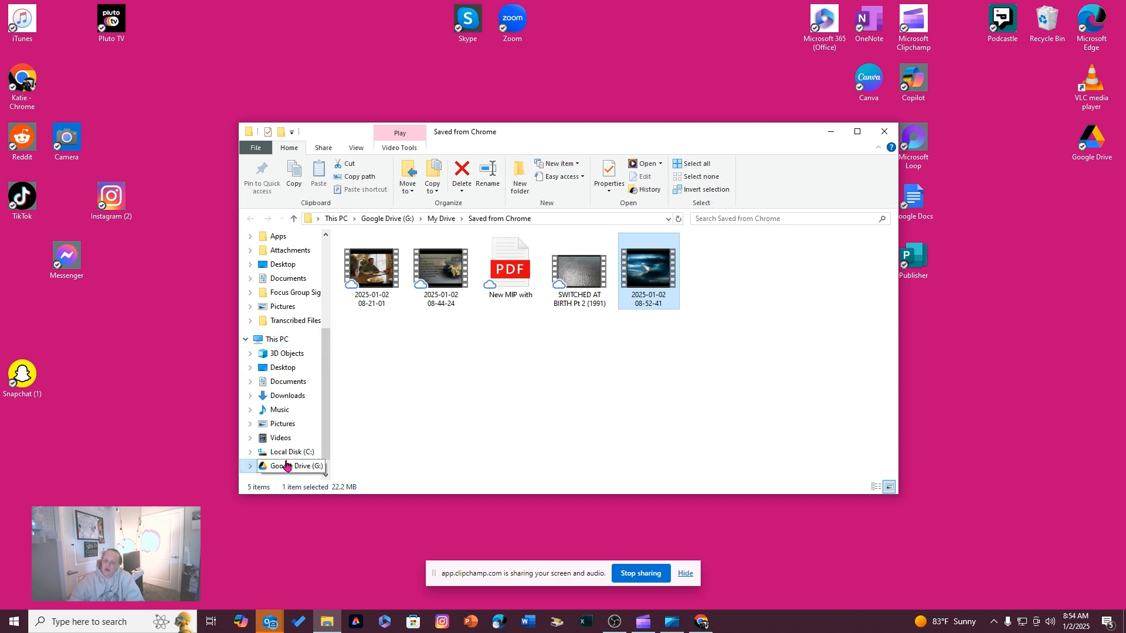
{"action": "right_click", "coordinate": [659, 285]}
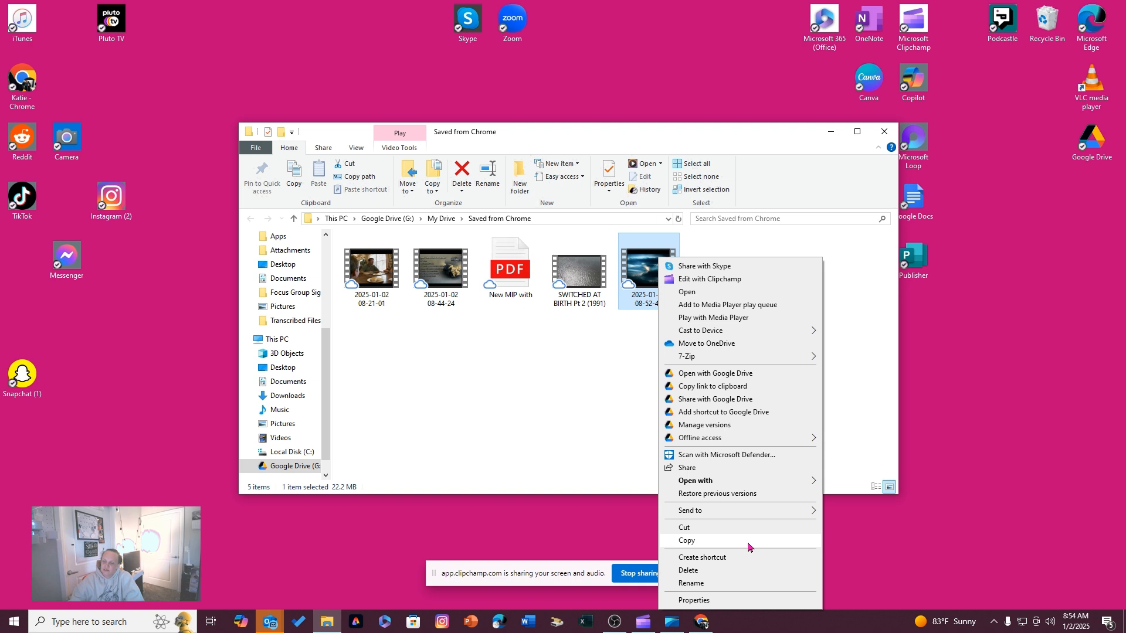
{"action": "left_click", "coordinate": [732, 572]}
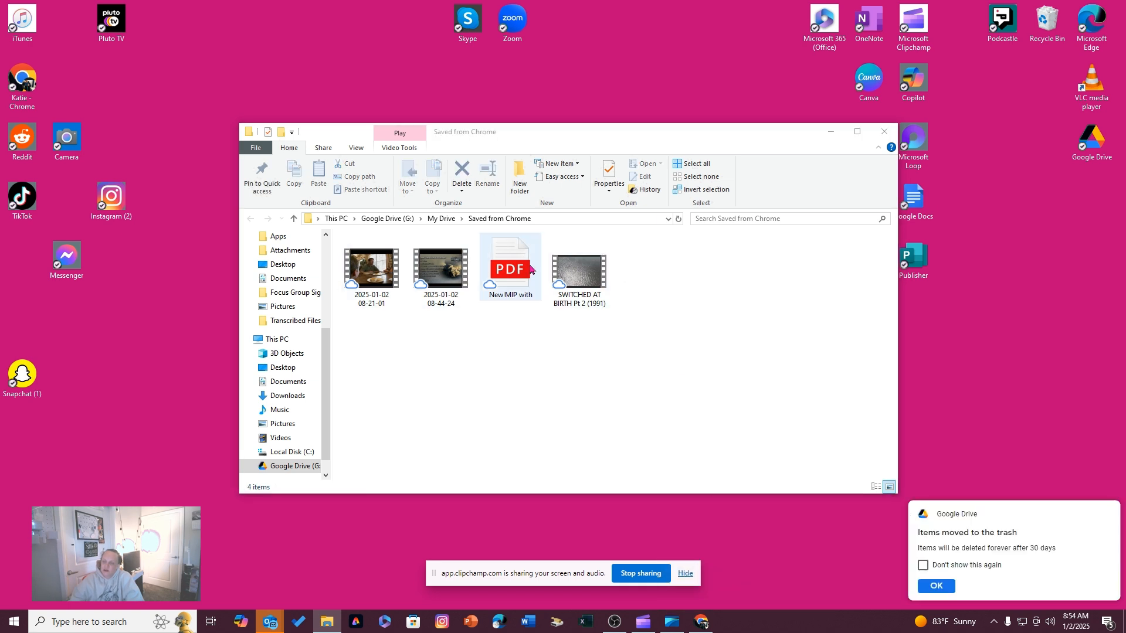
{"action": "right_click", "coordinate": [441, 271]}
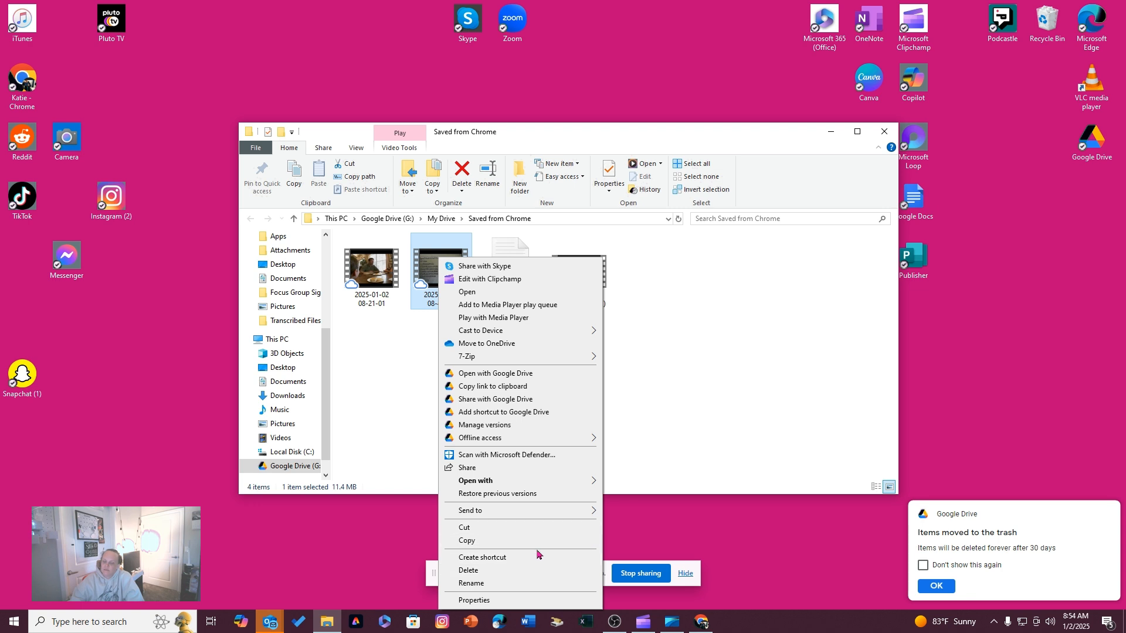
{"action": "left_click", "coordinate": [520, 570]}
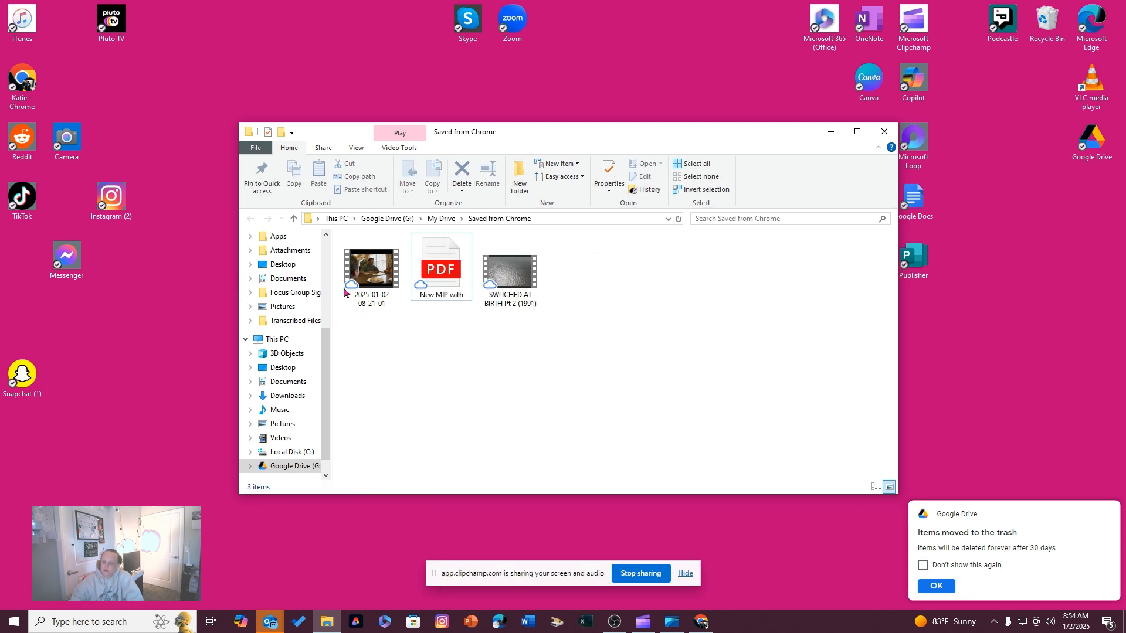